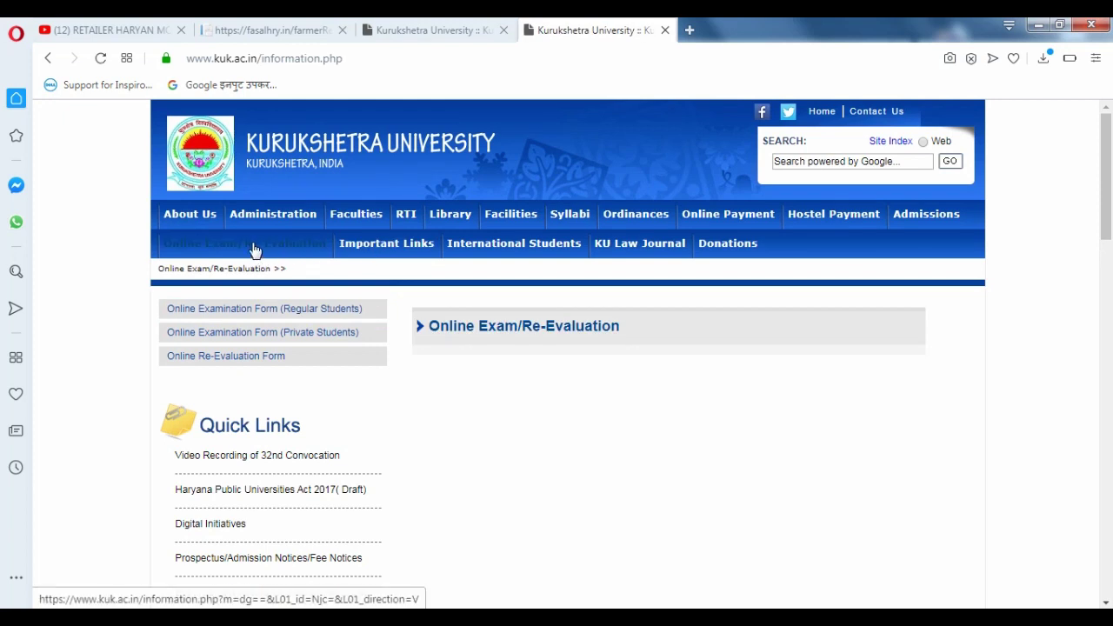
- Launch the Online Re-Evaluation Form from Online Exam/Re-Evaluation and switch to its new login tab
click(264, 362)
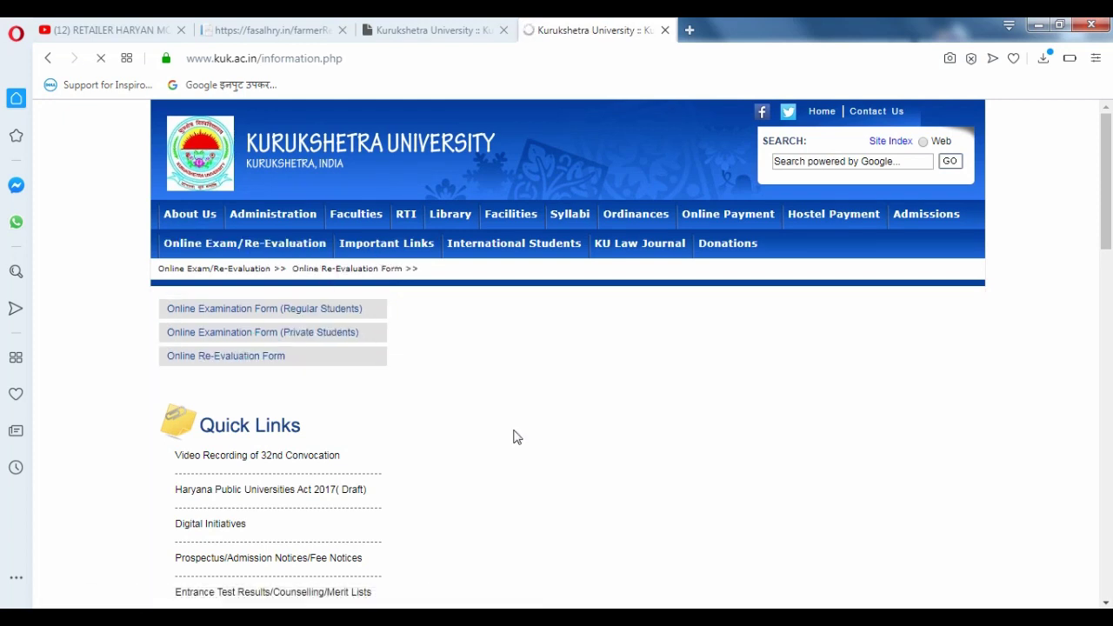
scroll(738, 475, down, 3)
click(620, 171)
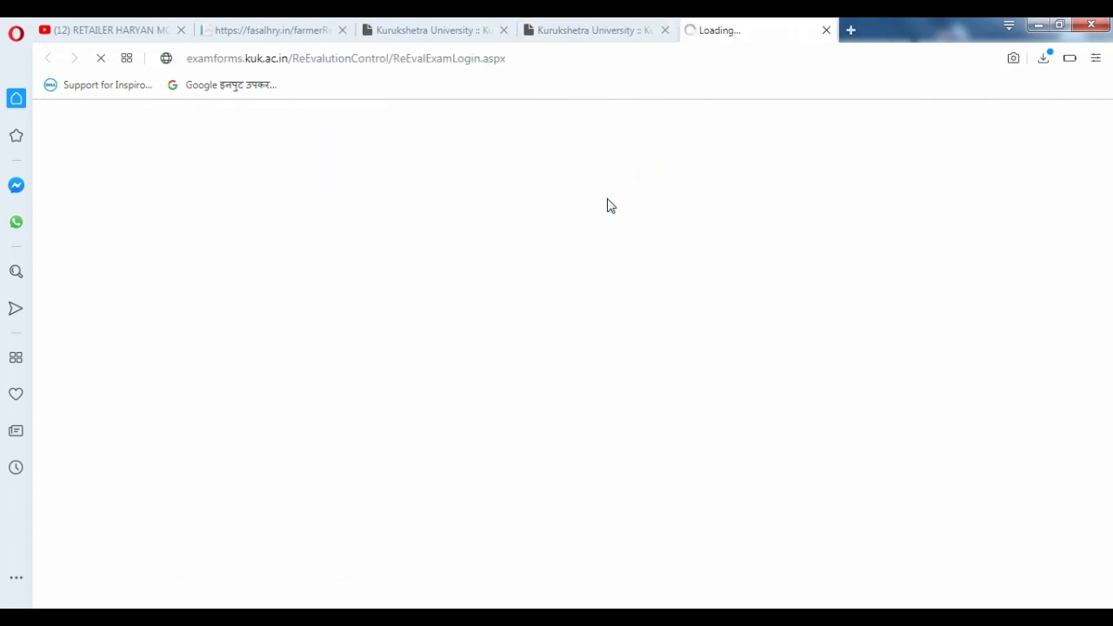
click(615, 32)
click(695, 33)
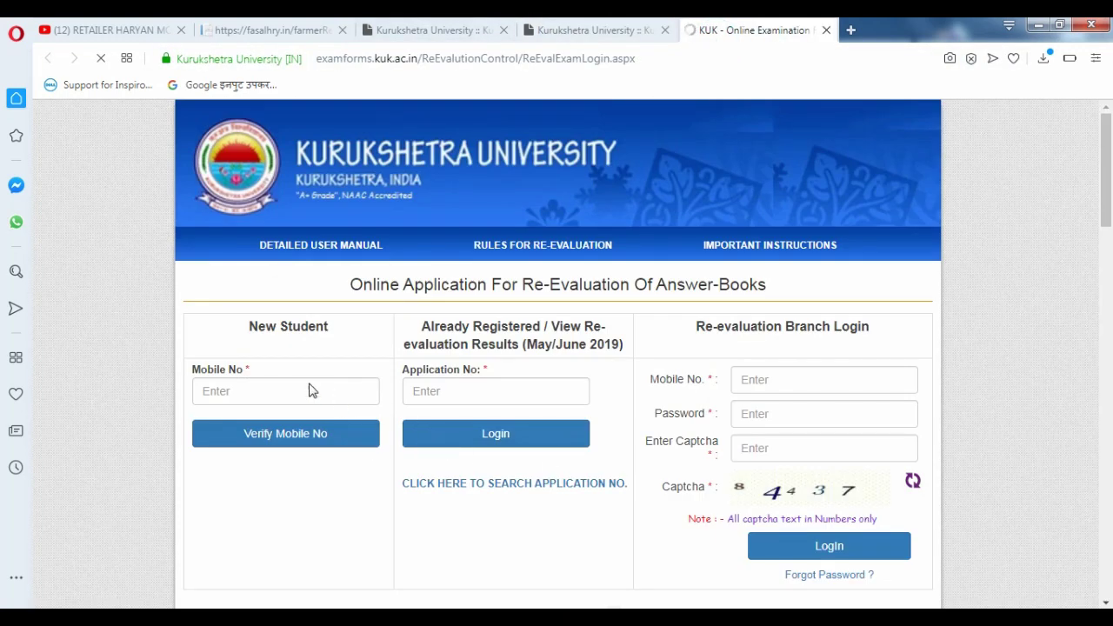
- Enter the student's mobile number under New Student and request verification
click(312, 390)
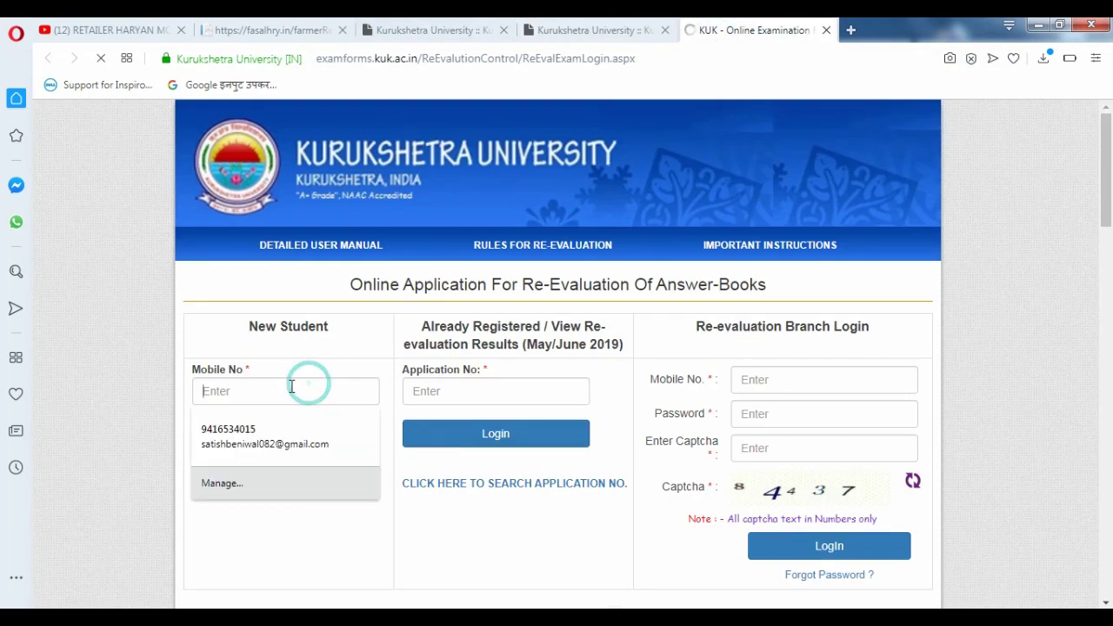
text(7)
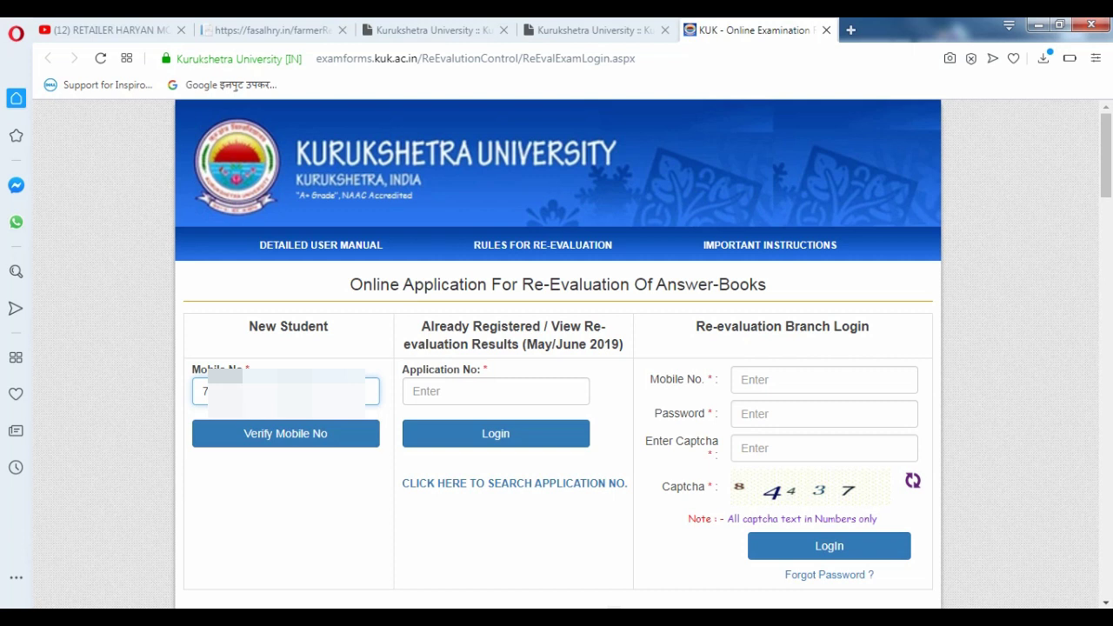
text(0)
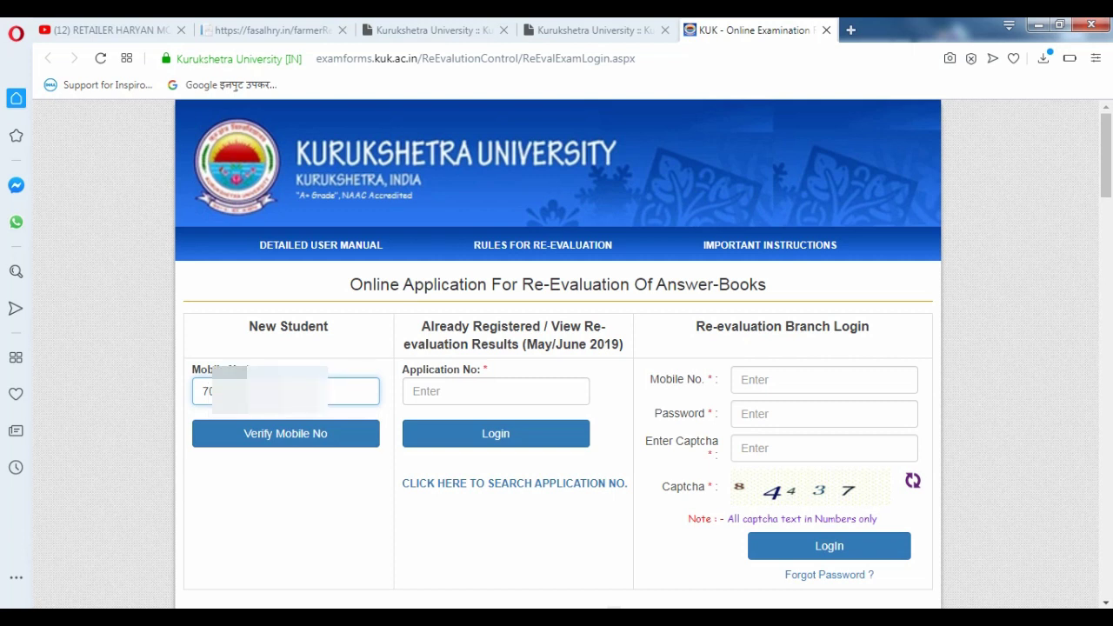
click(293, 436)
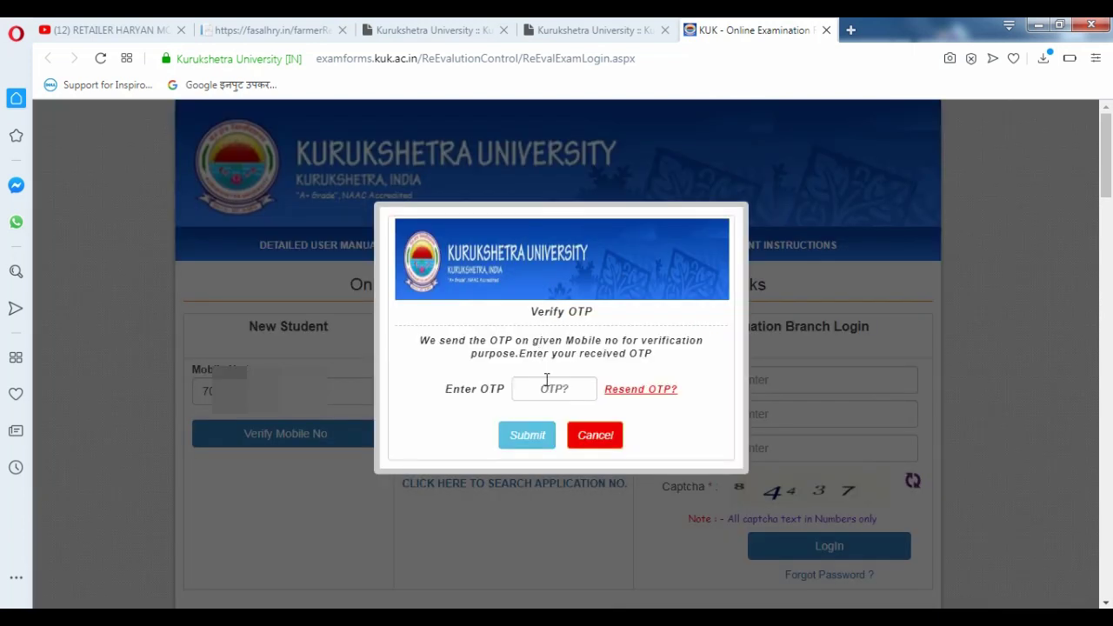
- Enter the received OTP in the Verify OTP dialog and submit it
click(547, 384)
text(1)
click(525, 436)
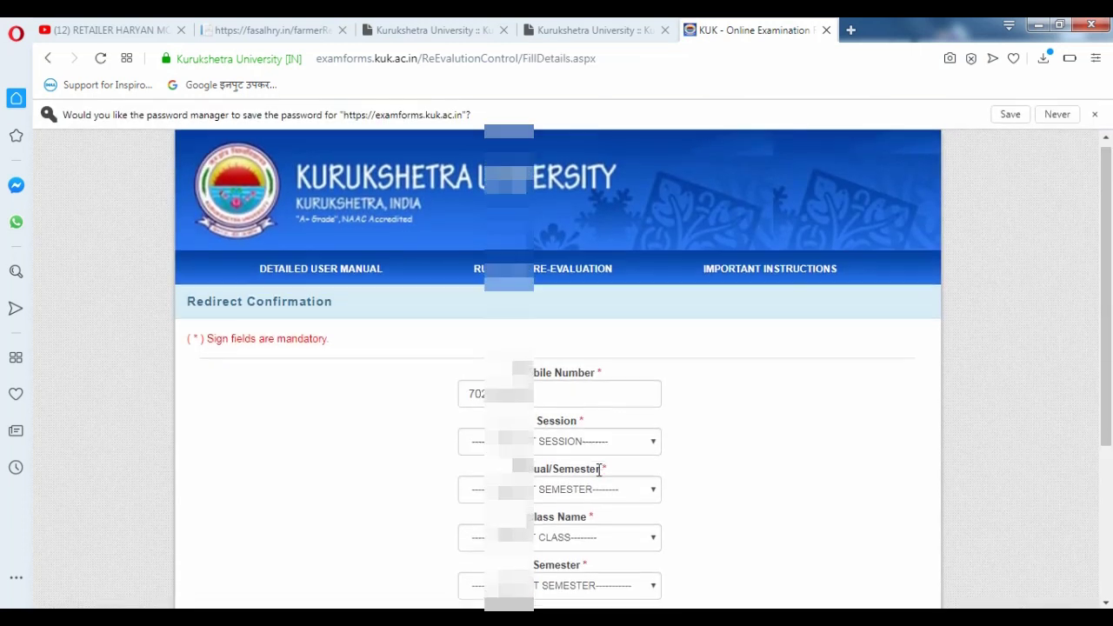
scroll(583, 345, down, 1)
- Choose the exam session, the semester system and class BACHELOR OF SCIENCE (B.SC.)
click(583, 345)
key(Down)
key(Down)
key(Return)
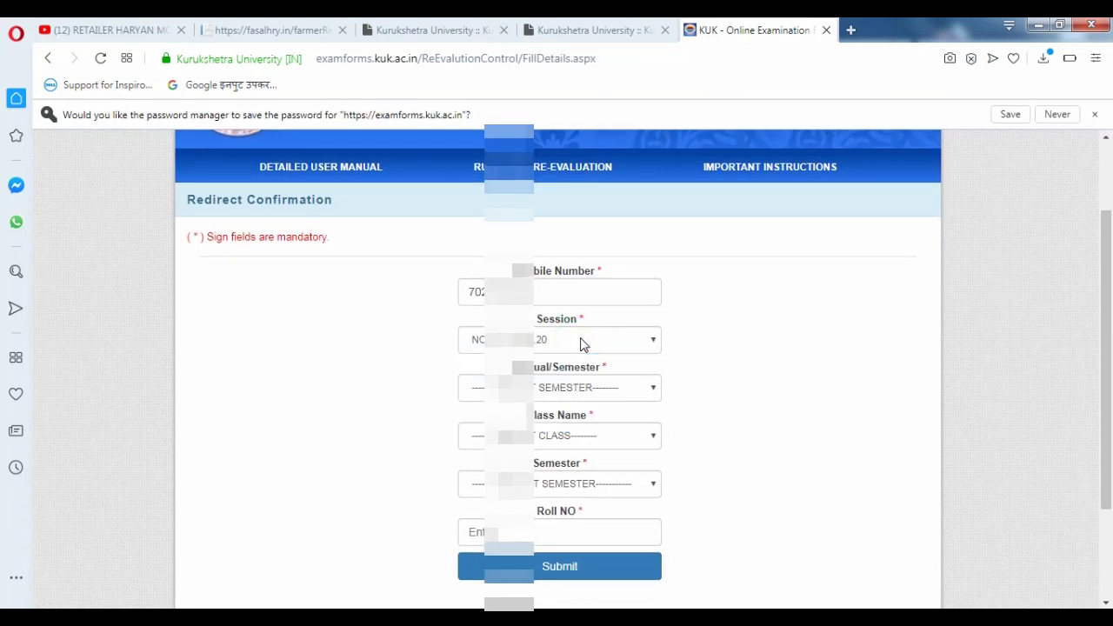
click(579, 389)
key(Down)
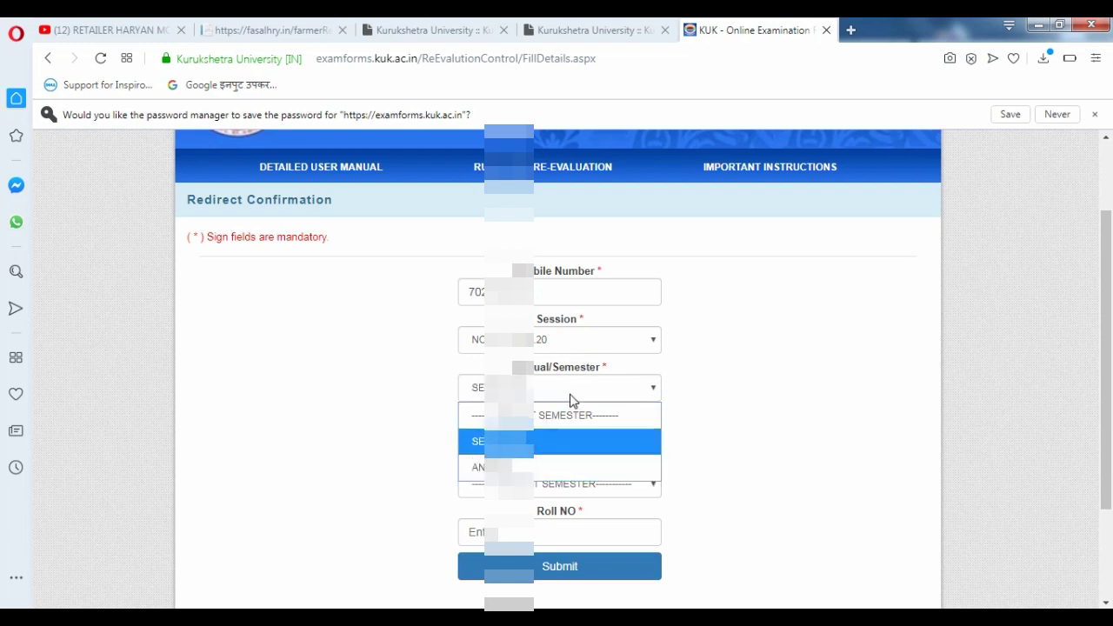
key(Return)
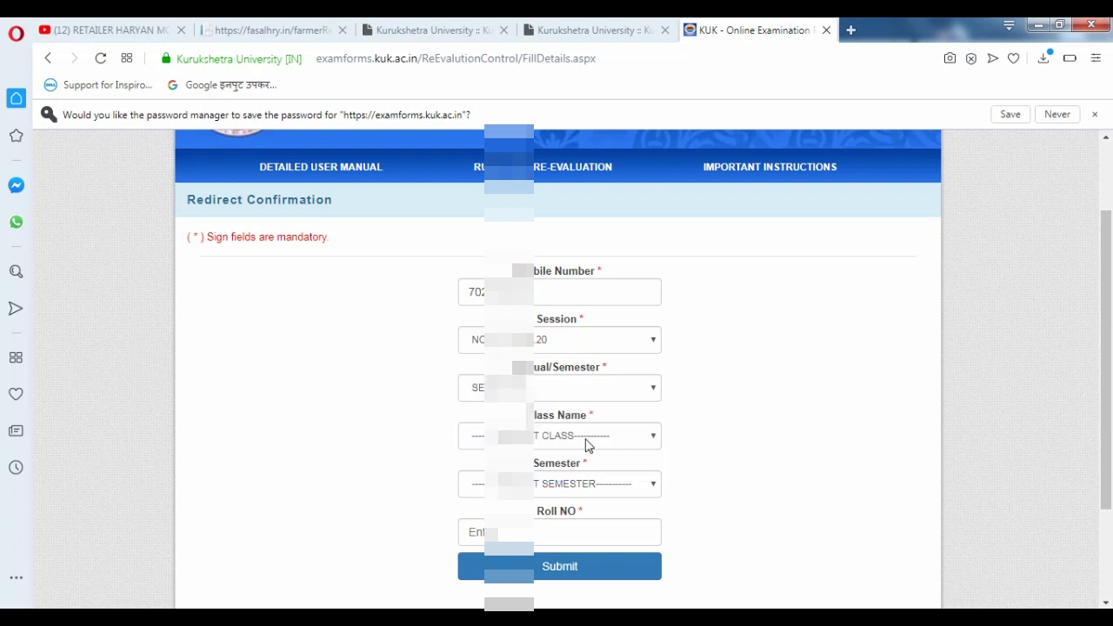
click(587, 441)
click(547, 42)
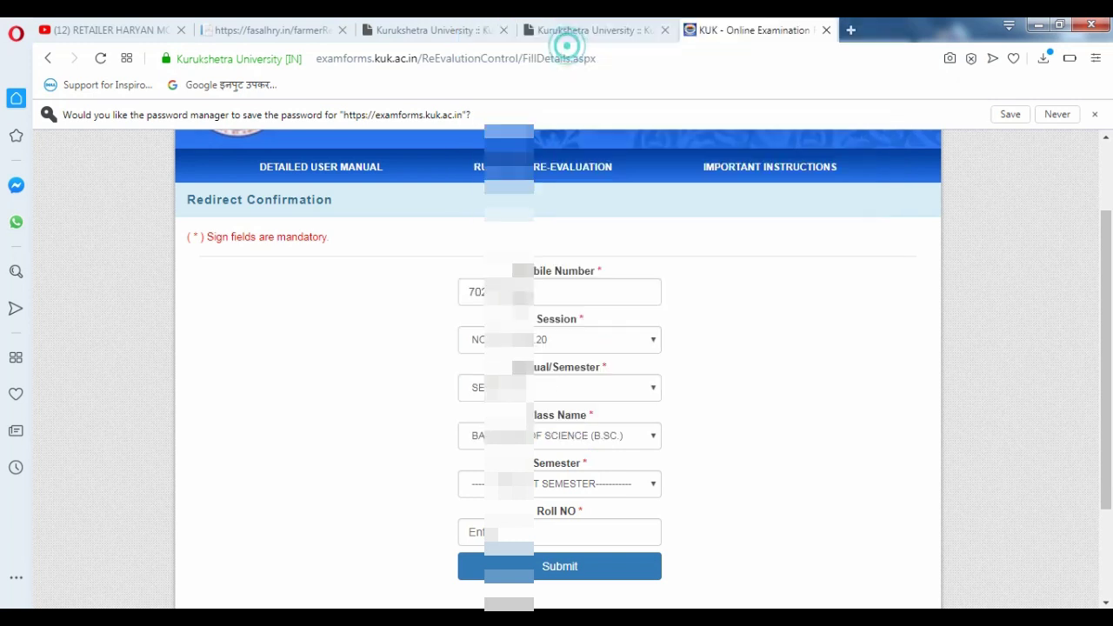
scroll(567, 439, down, 1)
- Pick semester 5, fill in the saved roll number and submit the exam details
click(552, 372)
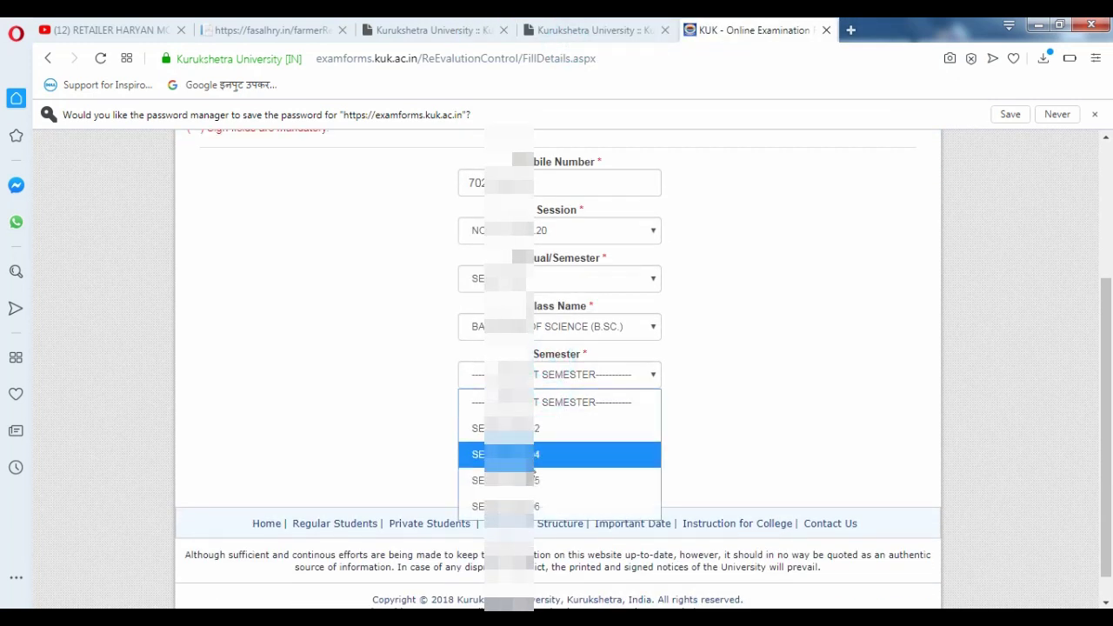
click(545, 483)
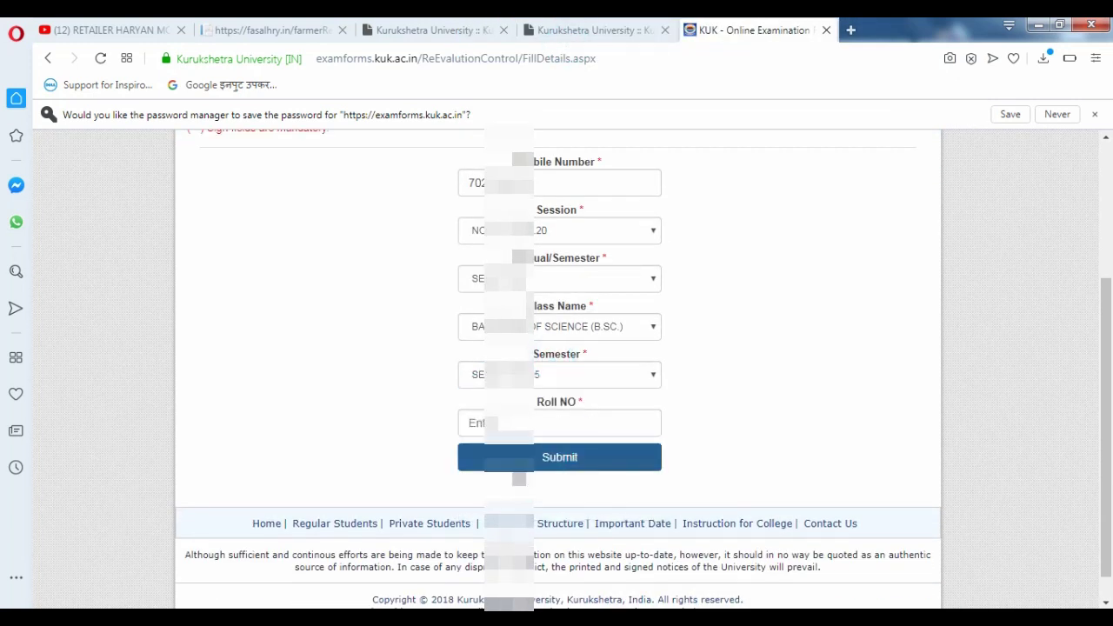
scroll(552, 394, down, 1)
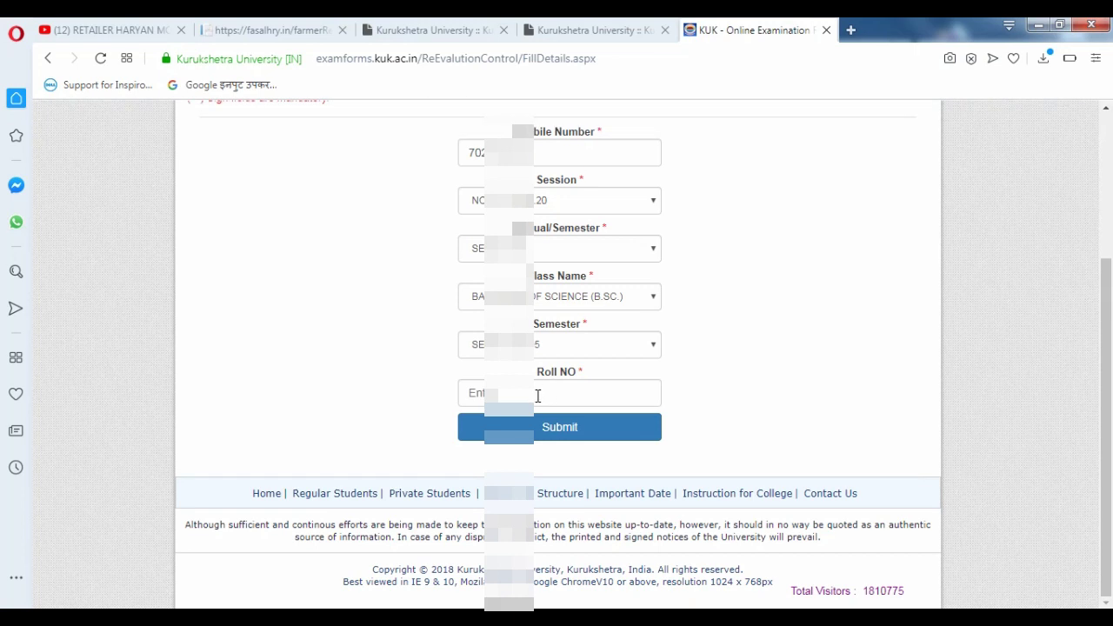
click(538, 395)
key(Down)
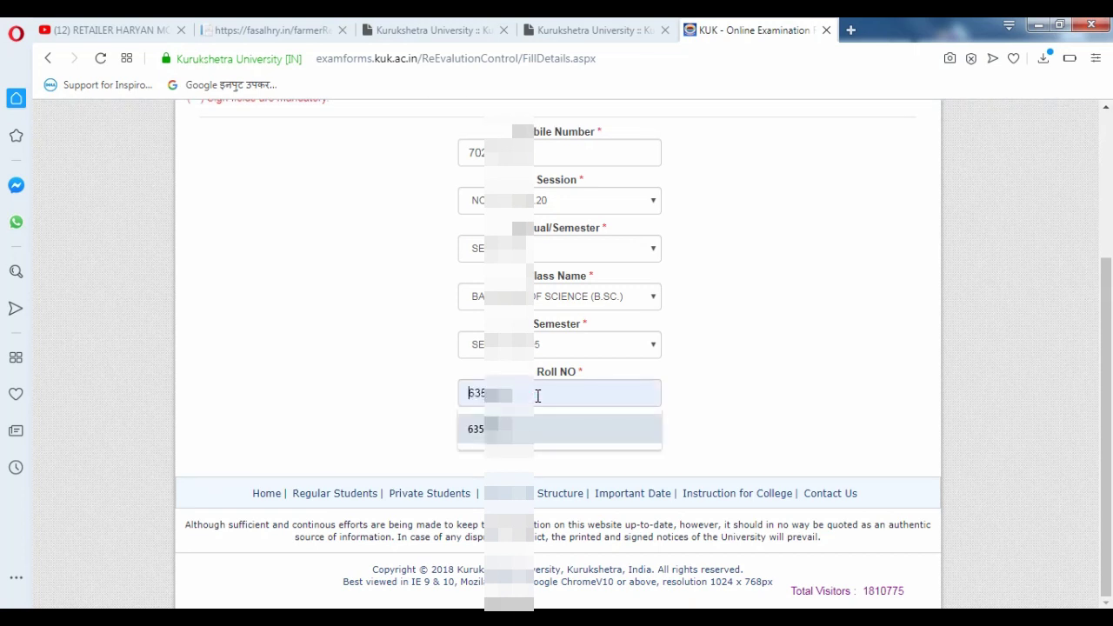
key(Return)
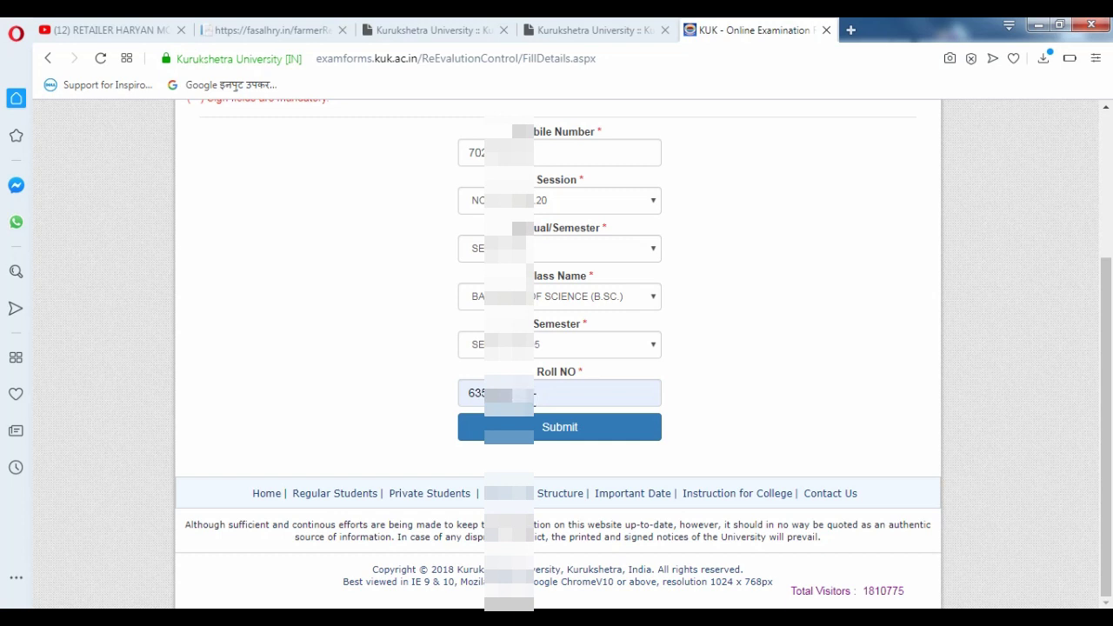
click(409, 406)
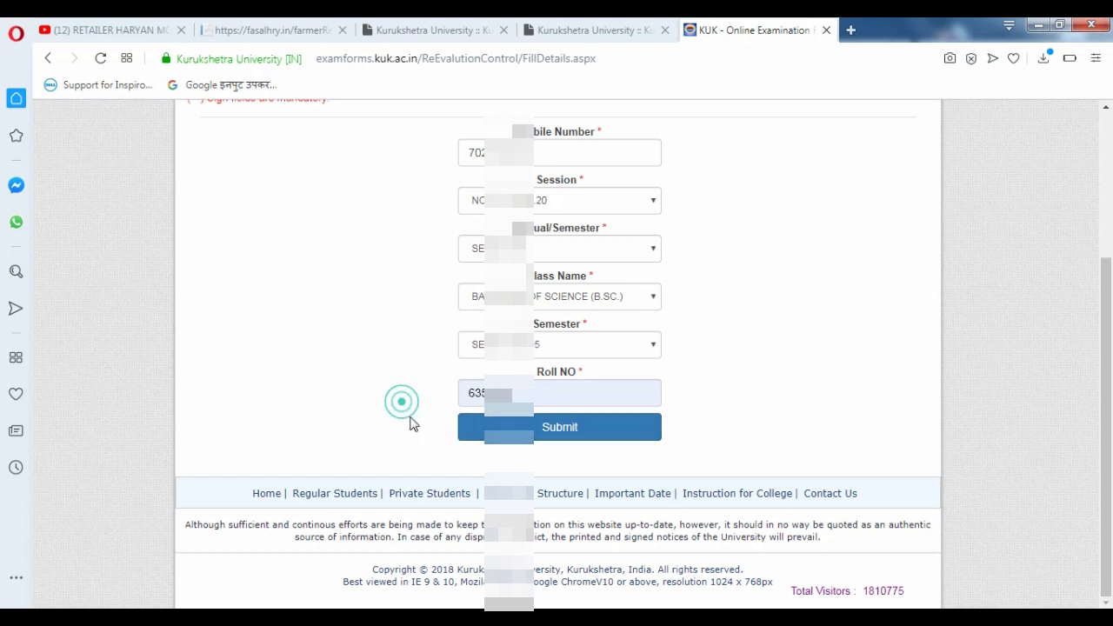
drag(508, 393, 426, 390)
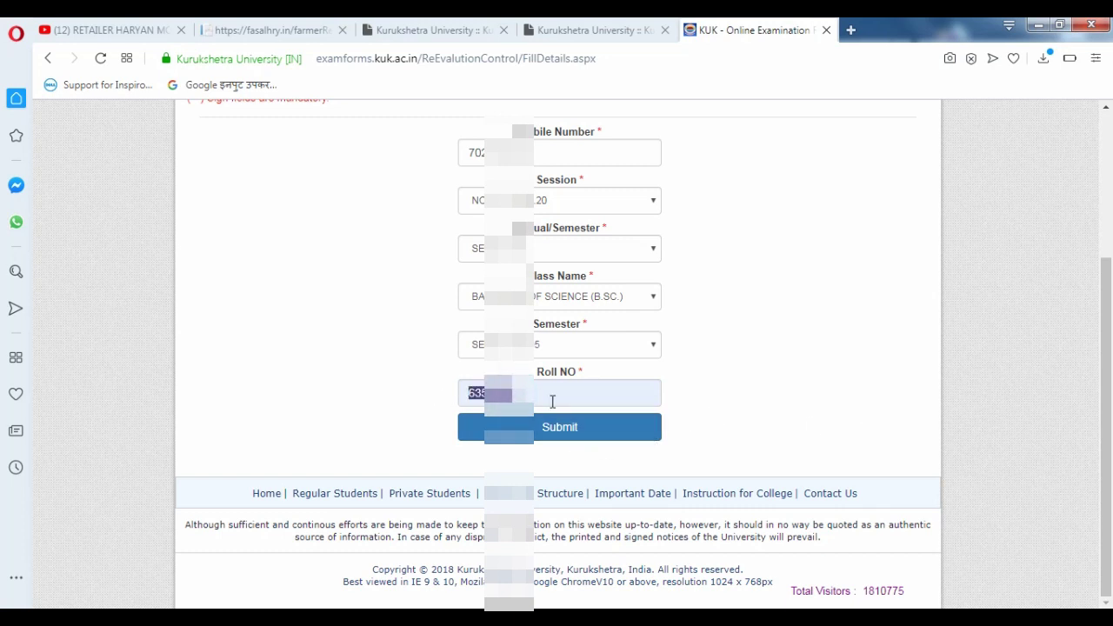
click(556, 430)
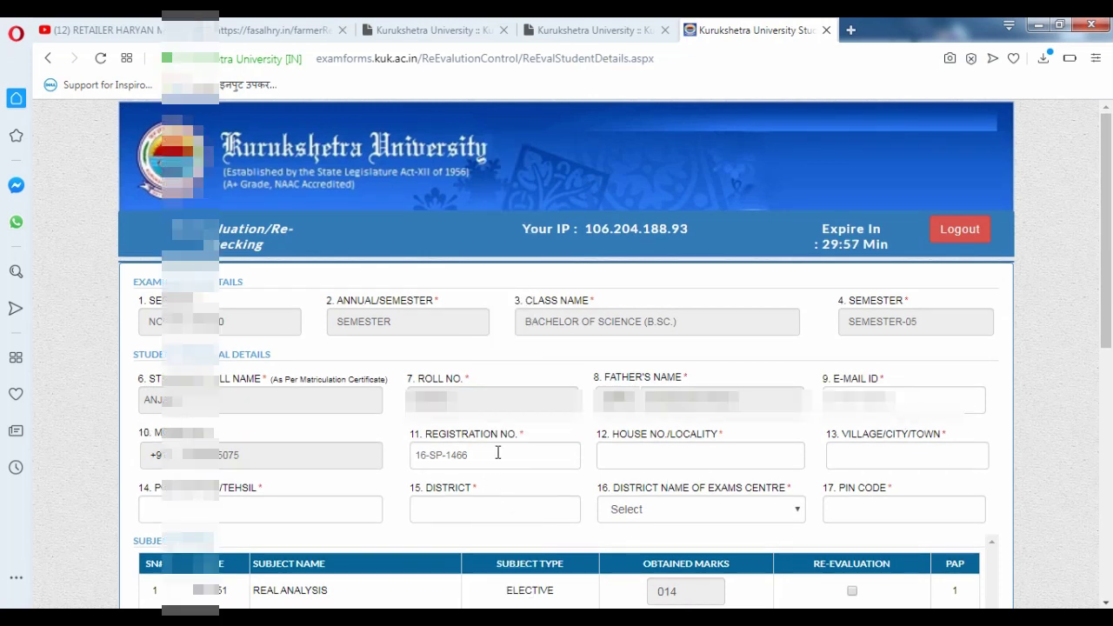
- Fill in the student's address: house number, village, tehsil and district
click(703, 463)
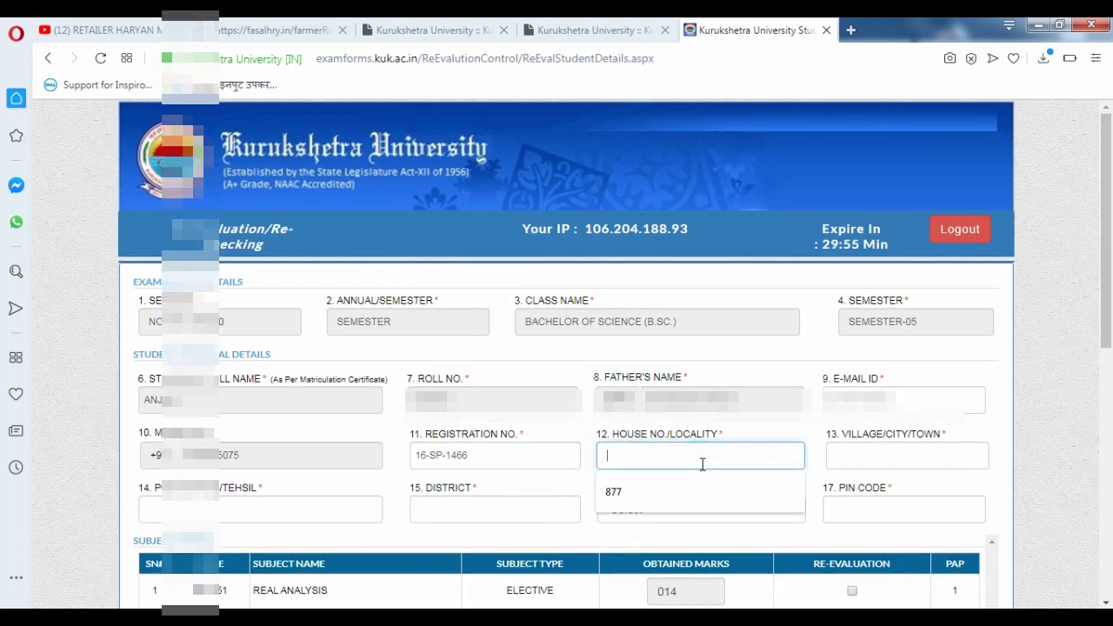
key(Down)
key(Return)
key(Tab)
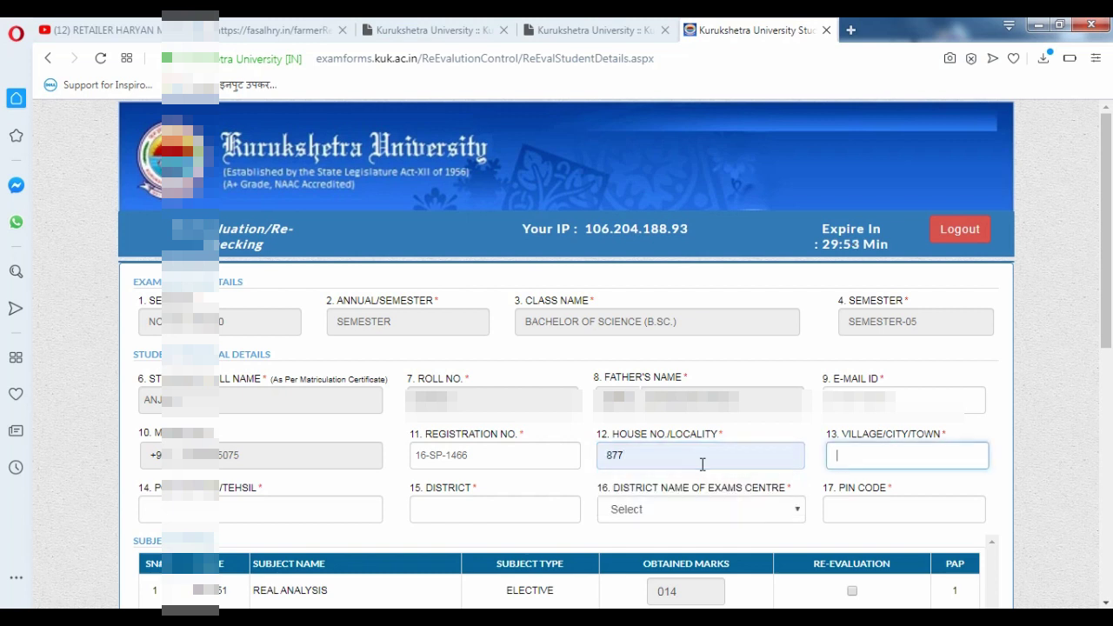
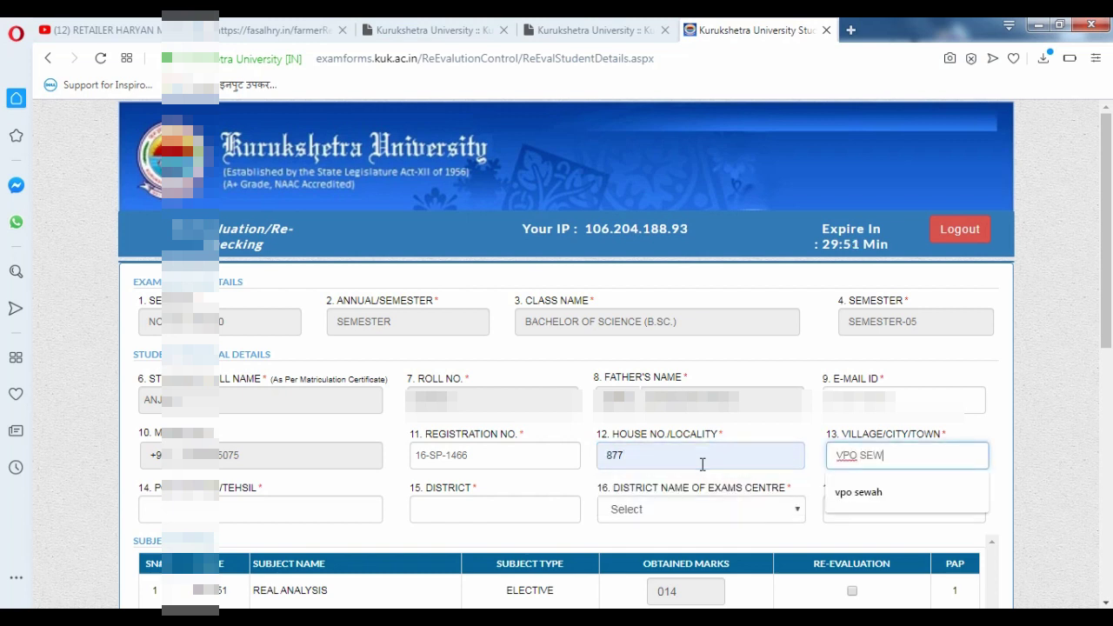
key(Tab)
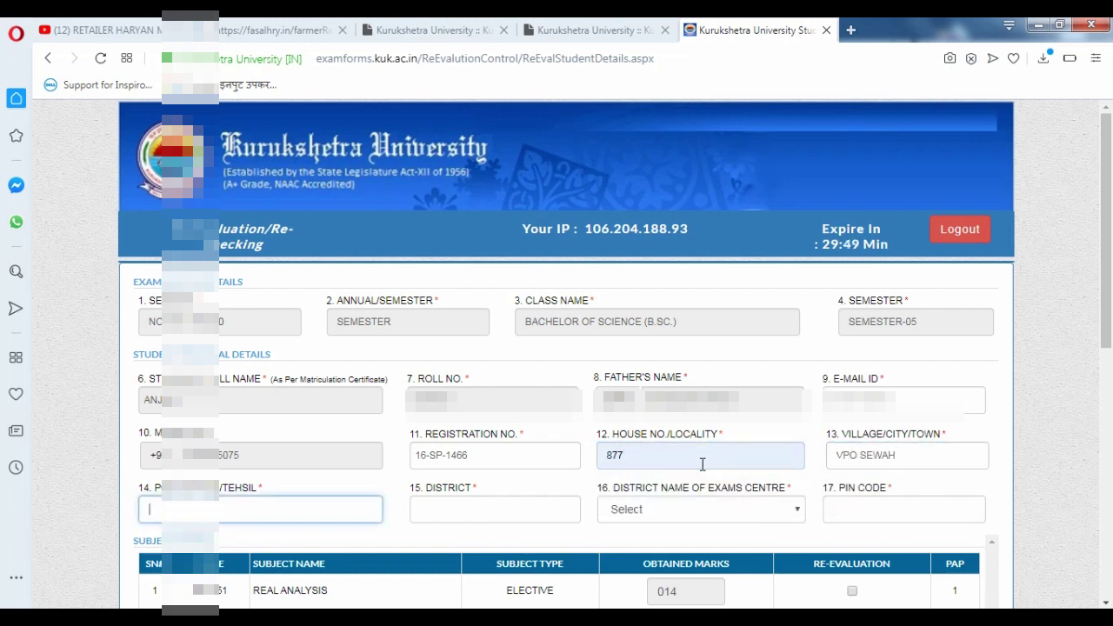
text(PANIPAT)
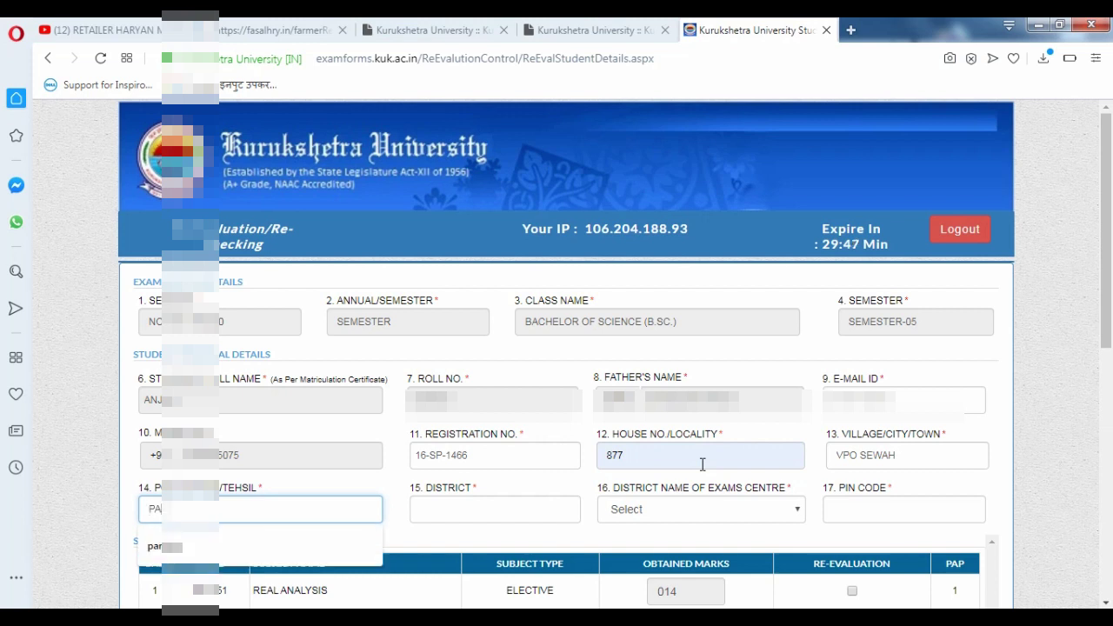
key(Tab)
text(PANIPAT)
- Choose Panipat as the exam-centre district and enter the address pin code
key(Tab)
key(alt+Down)
key(p)
key(p)
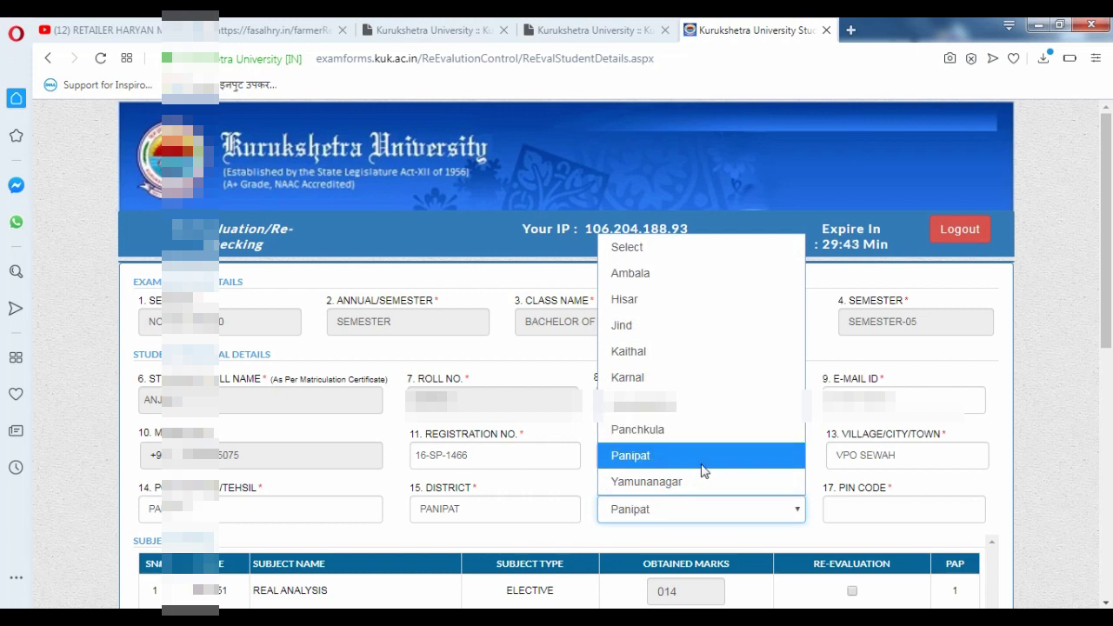
key(Tab)
text(132103)
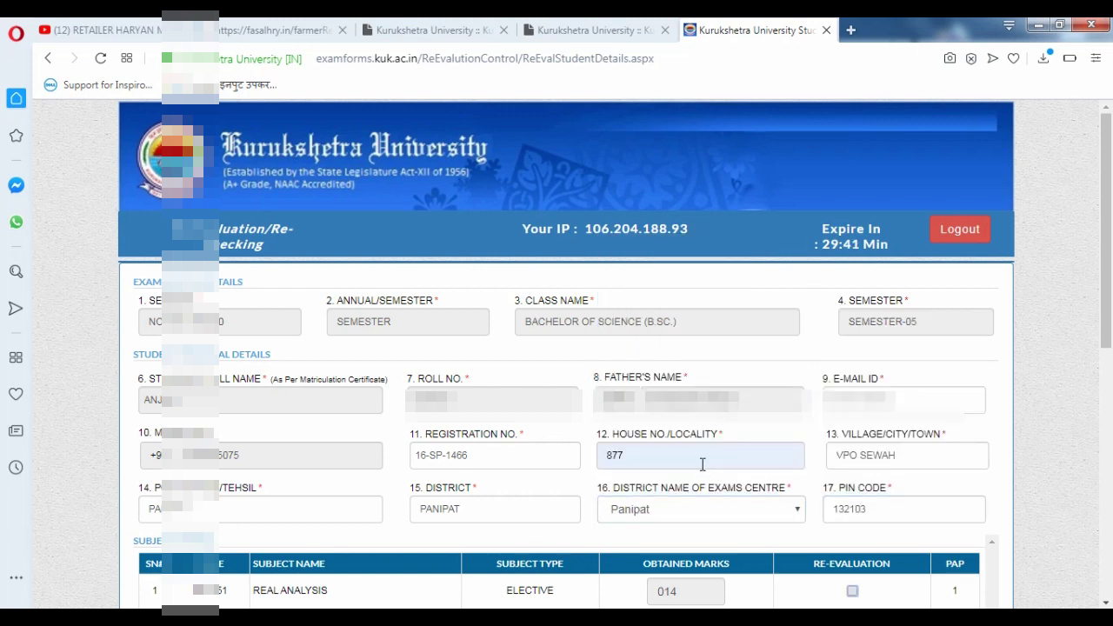
scroll(704, 471, down, 2)
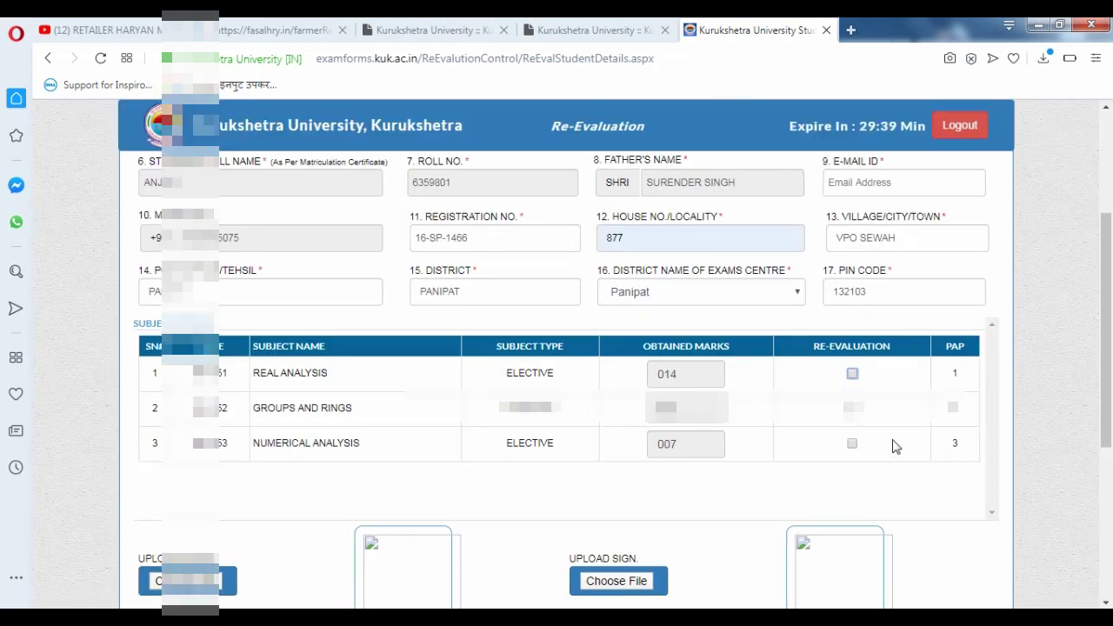
- Tick Real Analysis and Numerical Analysis for re-evaluation and start uploading a photo
click(852, 373)
click(854, 443)
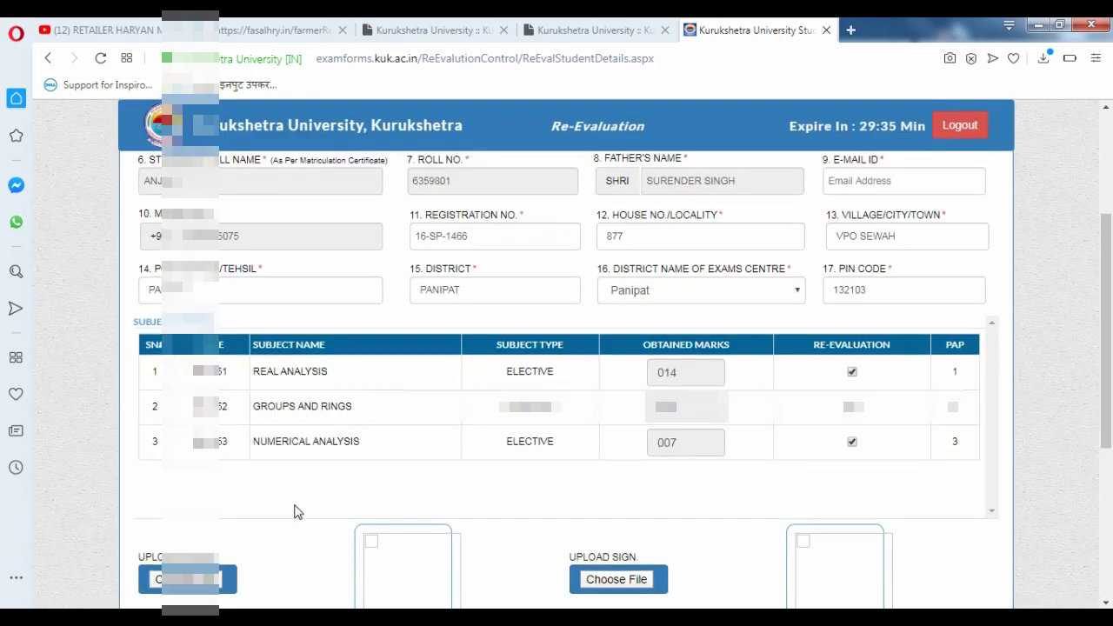
scroll(293, 510, down, 2)
click(169, 369)
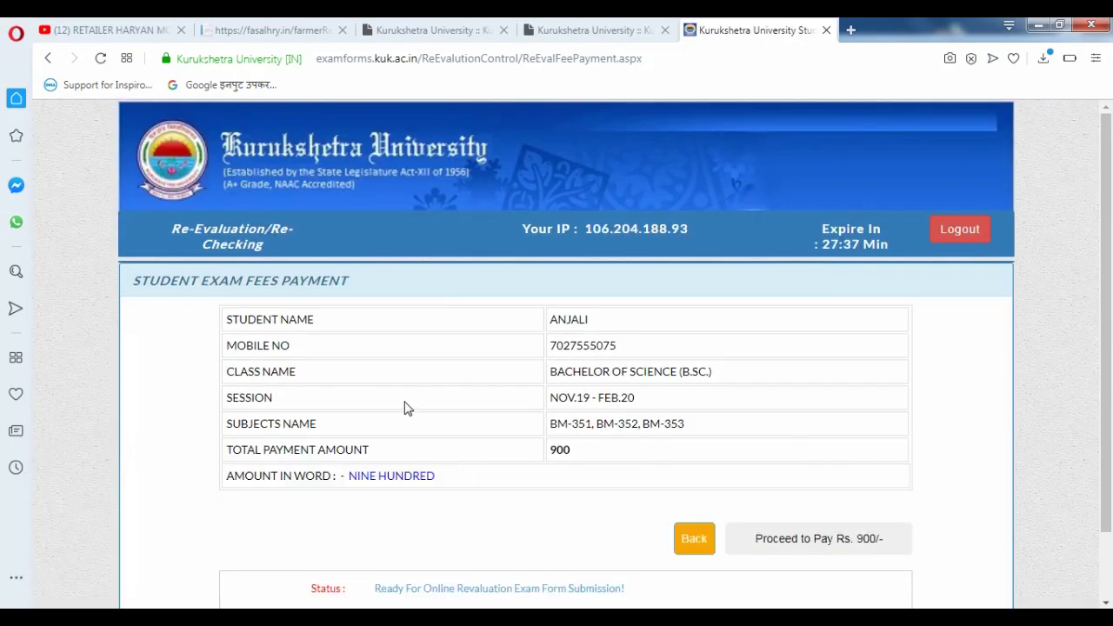
scroll(706, 428, down, 1)
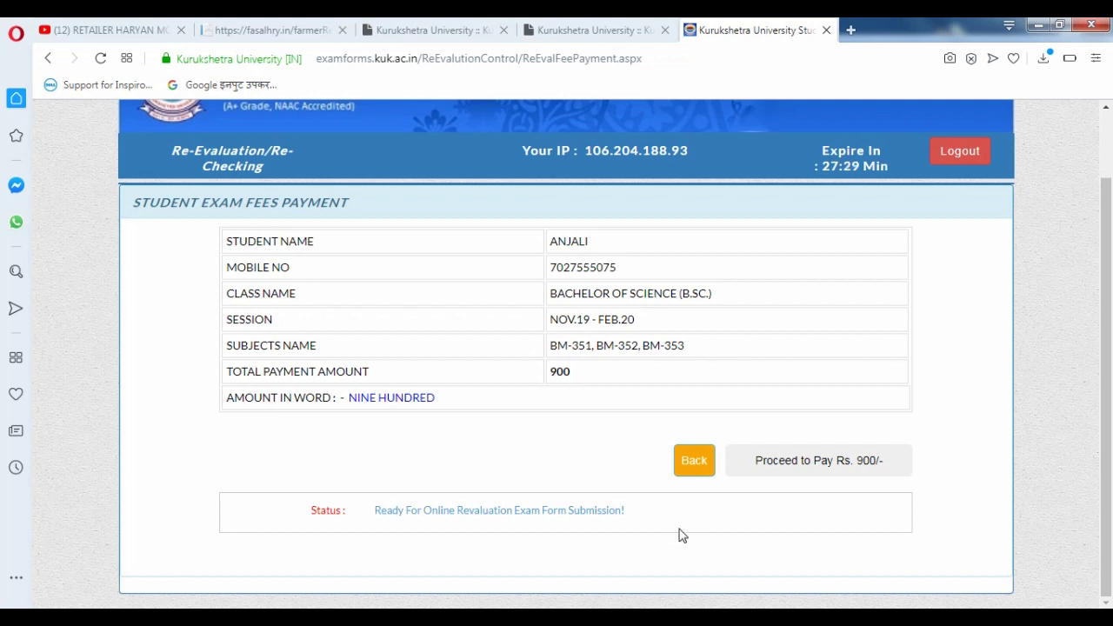
click(458, 513)
- Proceed to pay the Rs. 900 fee and select Net Banking as payment mode
click(845, 467)
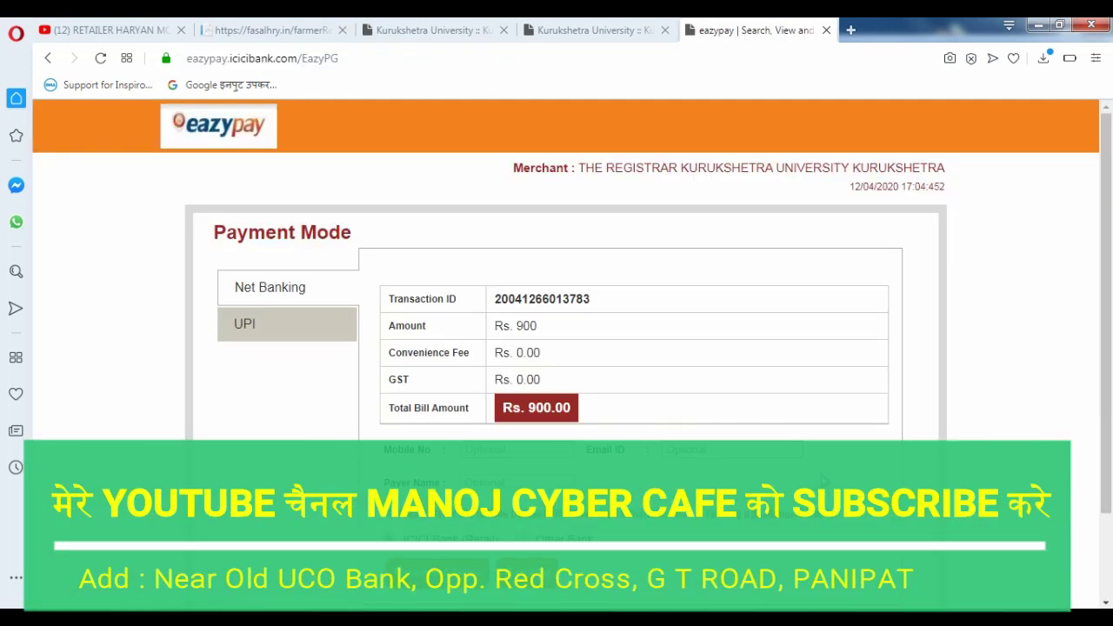
scroll(530, 438, down, 1)
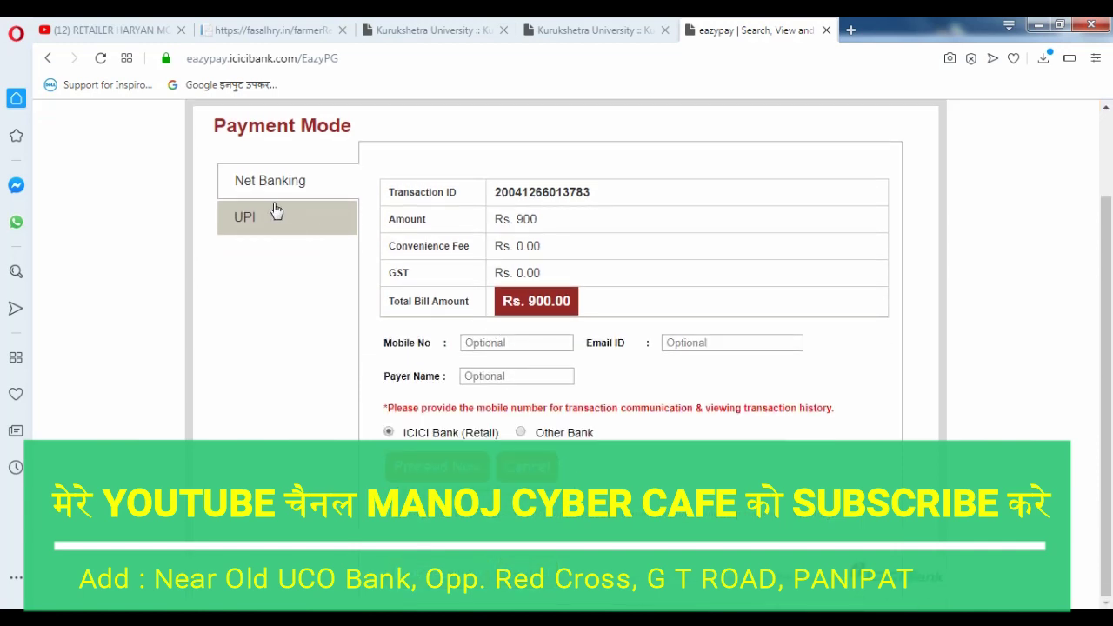
click(247, 219)
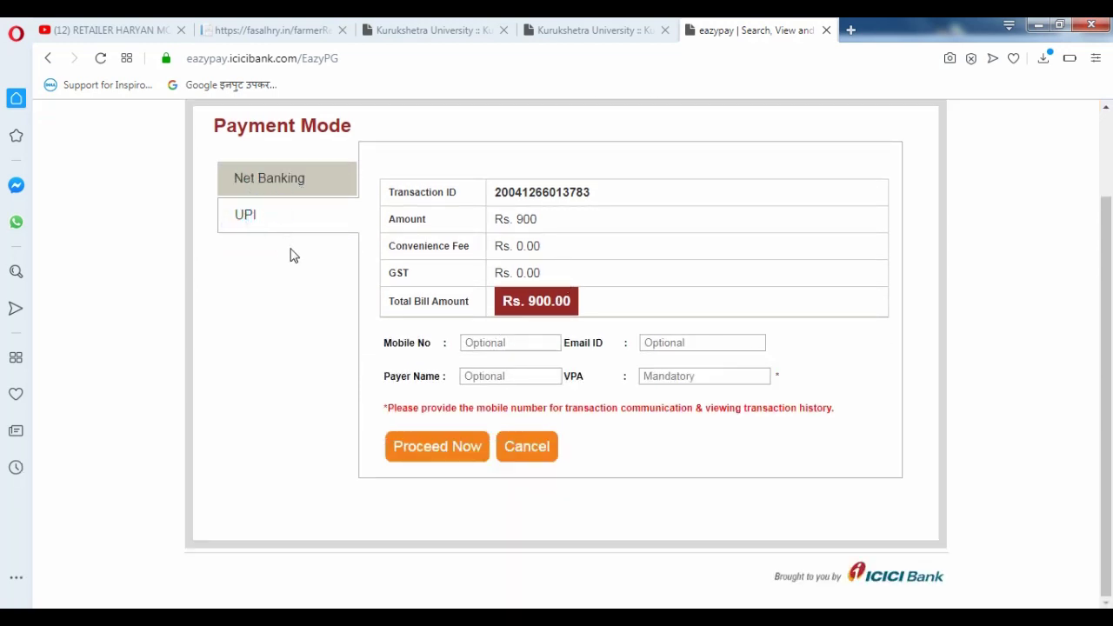
click(268, 186)
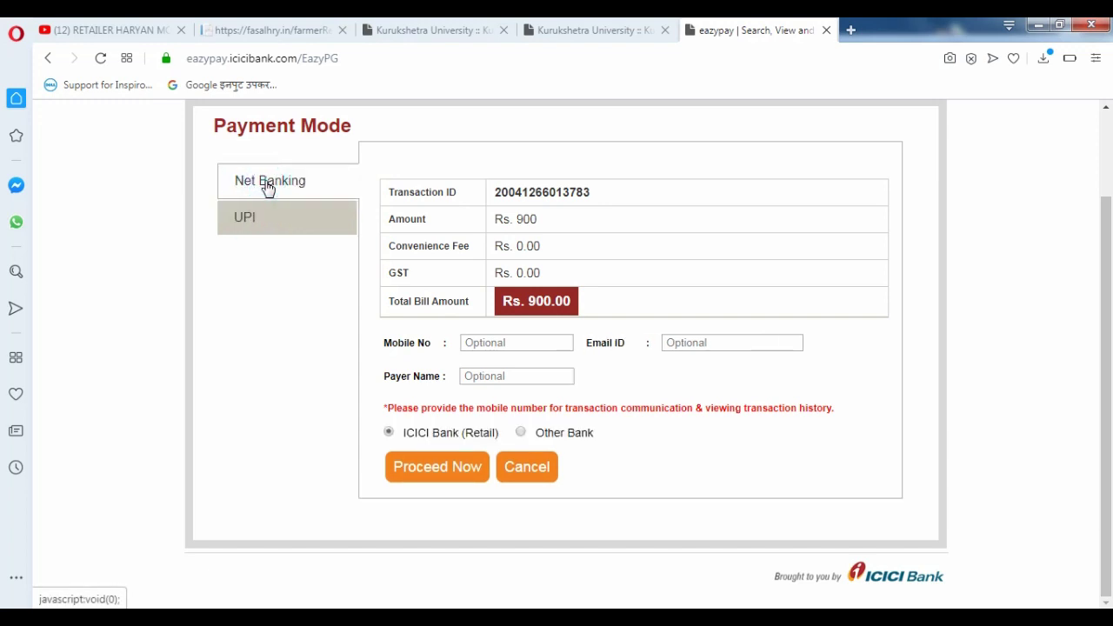
- Enter a contact mobile number, choose Other Bank and continue to checkout
click(518, 337)
click(514, 336)
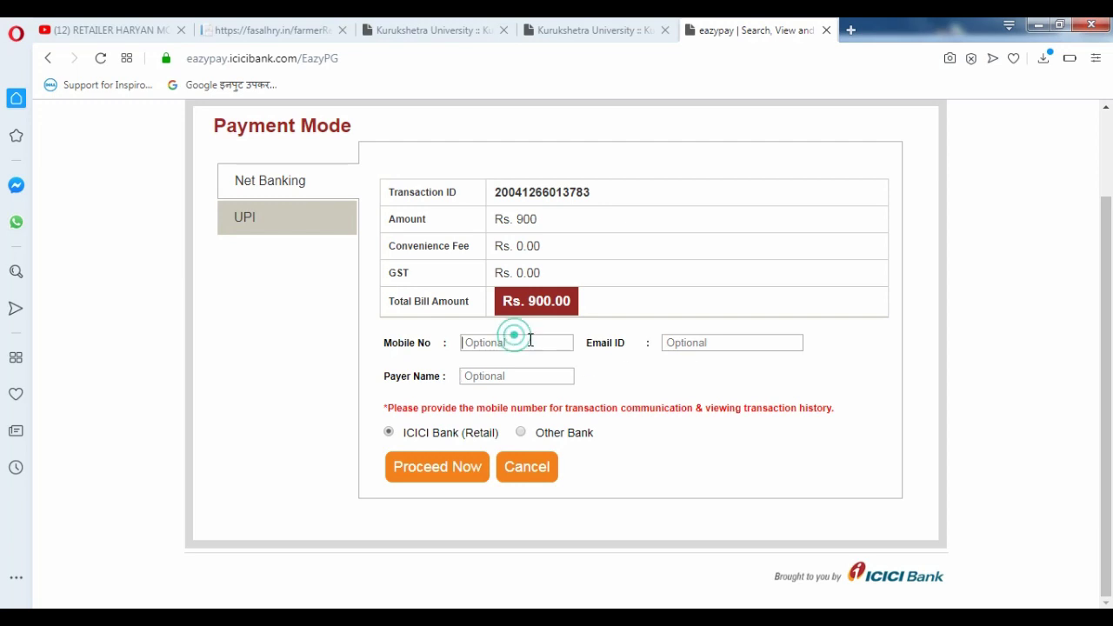
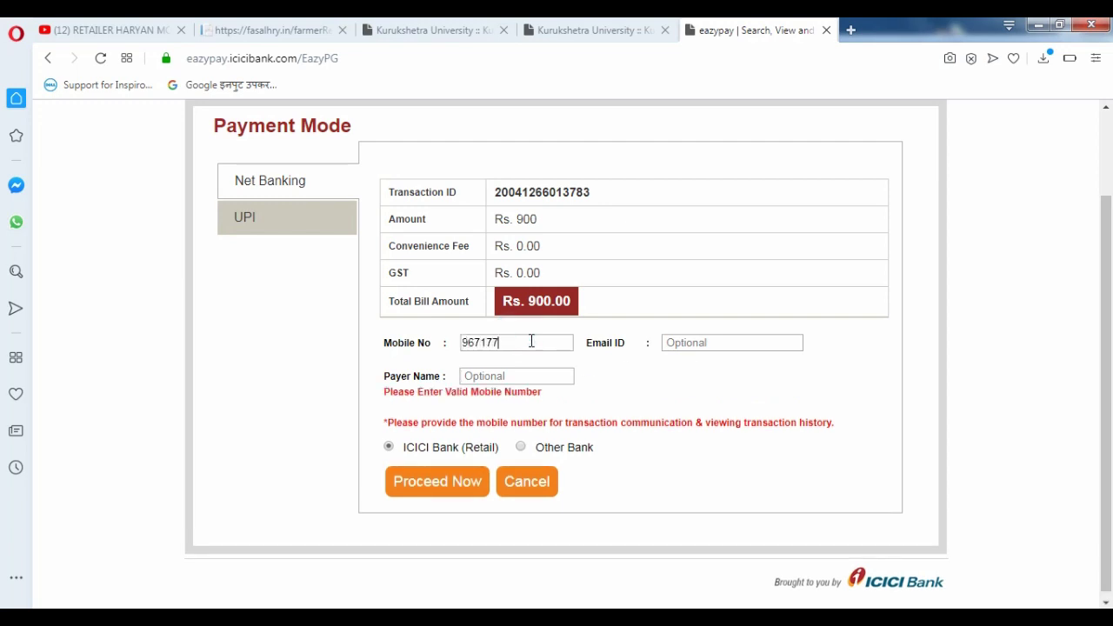
key(Tab)
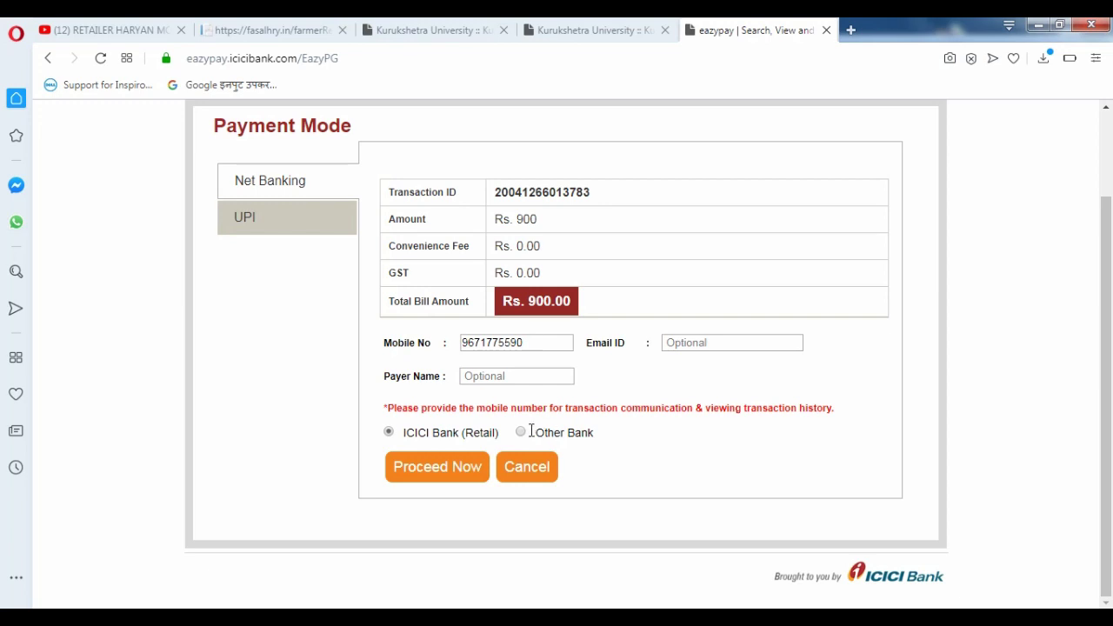
click(520, 431)
click(429, 489)
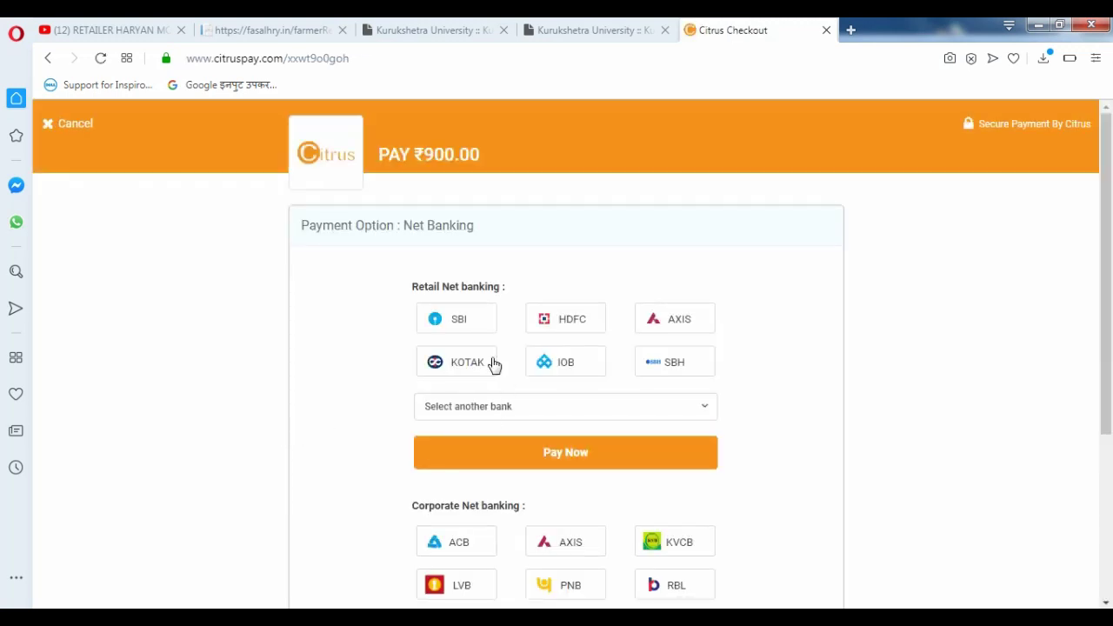
- Select State Bank of India under Retail Net banking and pay the ₹900.00
click(472, 320)
scroll(344, 398, down, 2)
scroll(346, 400, up, 2)
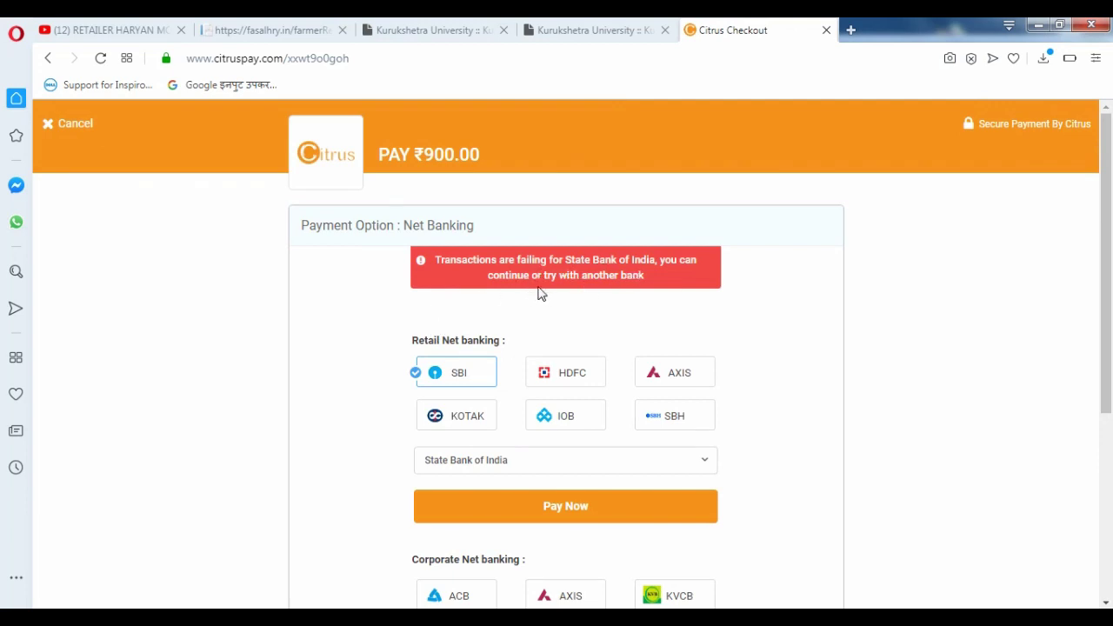
click(561, 416)
click(661, 423)
scroll(765, 461, down, 3)
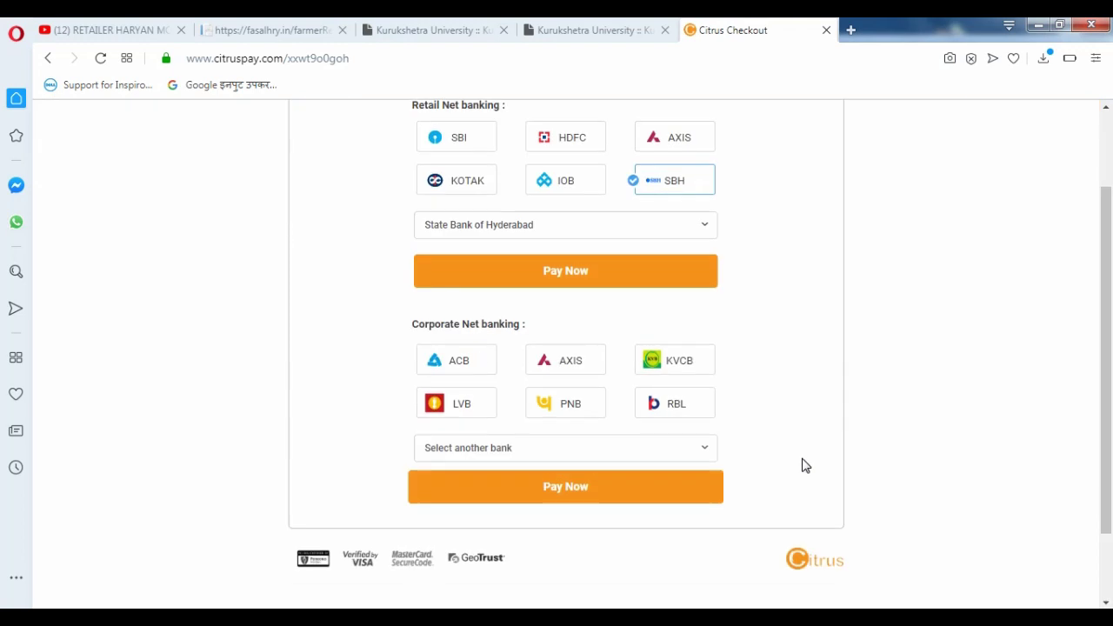
scroll(788, 472, up, 2)
click(450, 313)
drag(424, 262, 611, 291)
click(591, 512)
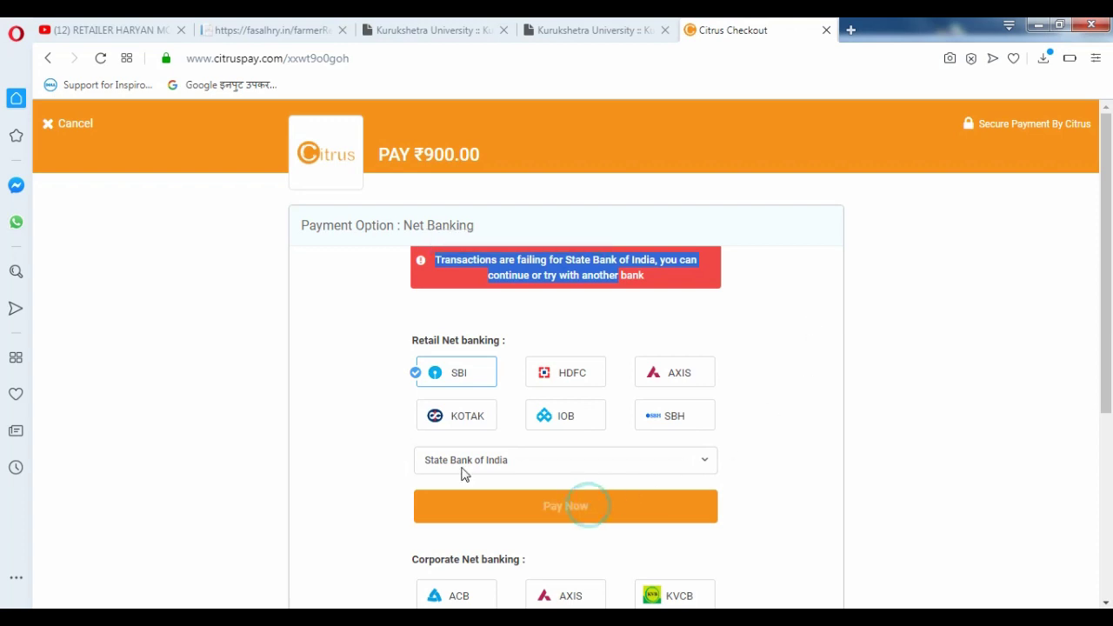
click(355, 426)
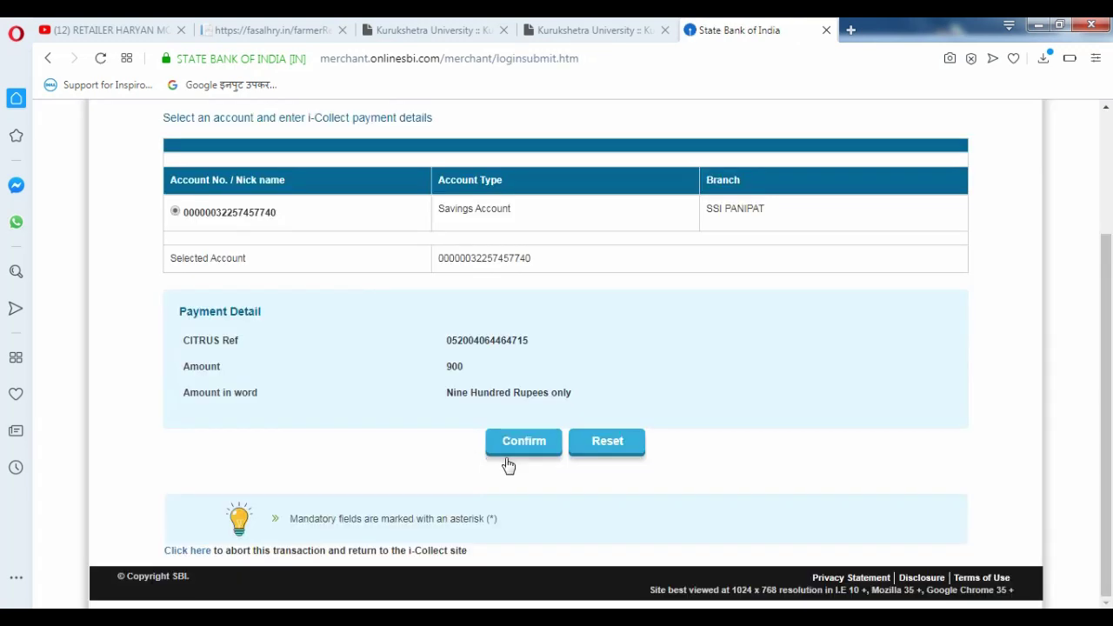
- Confirm the ₹900 i-Collect debit and authorise it with the high-security SMS password
click(511, 447)
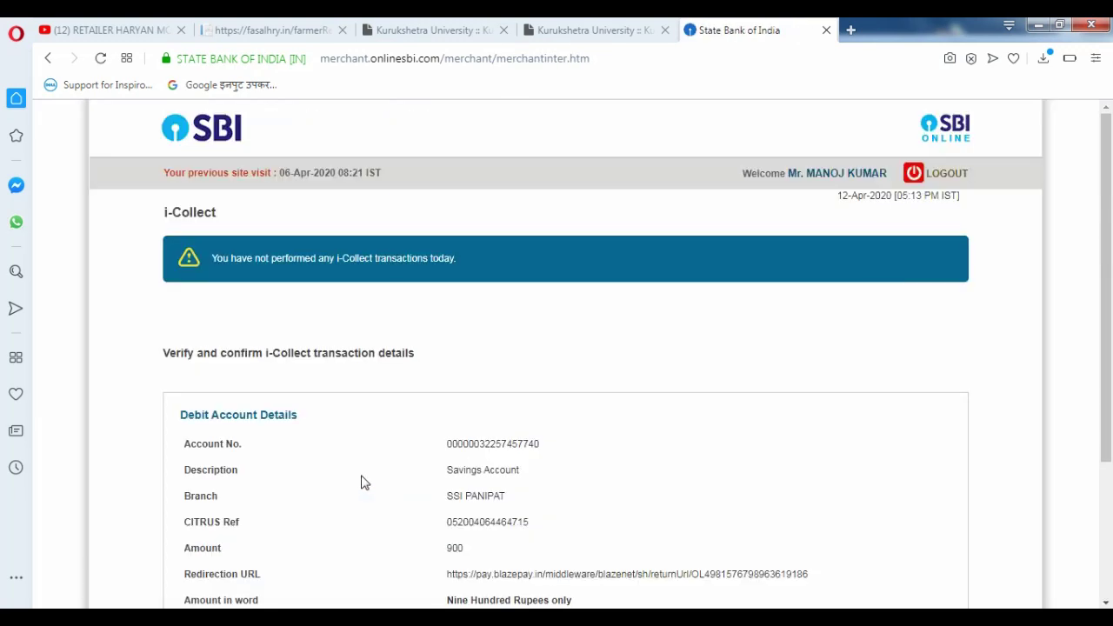
scroll(363, 483, down, 3)
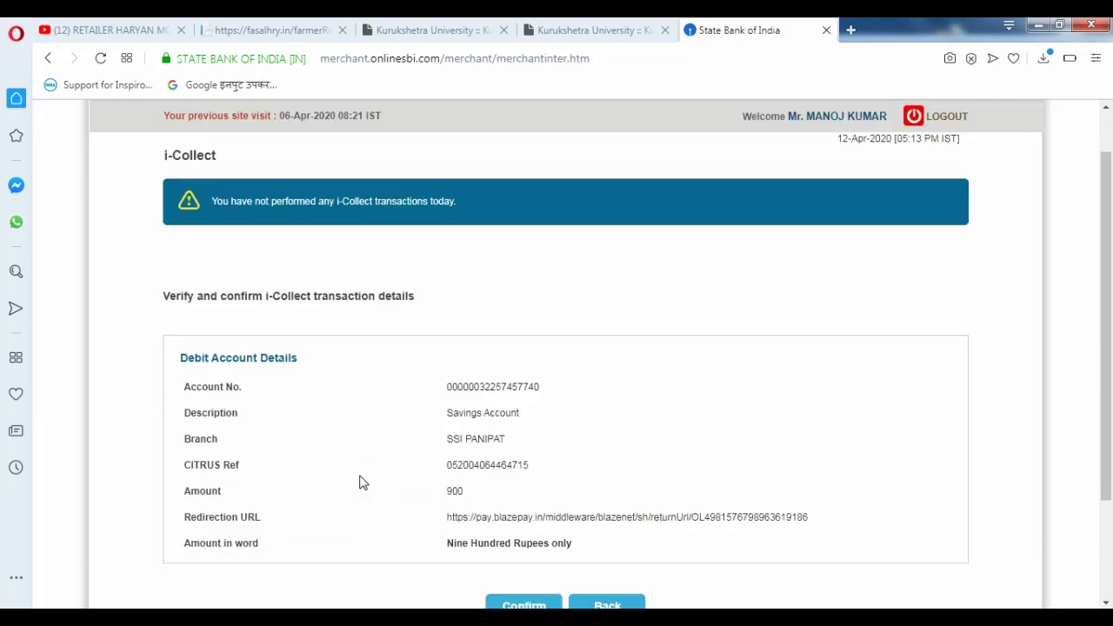
click(512, 465)
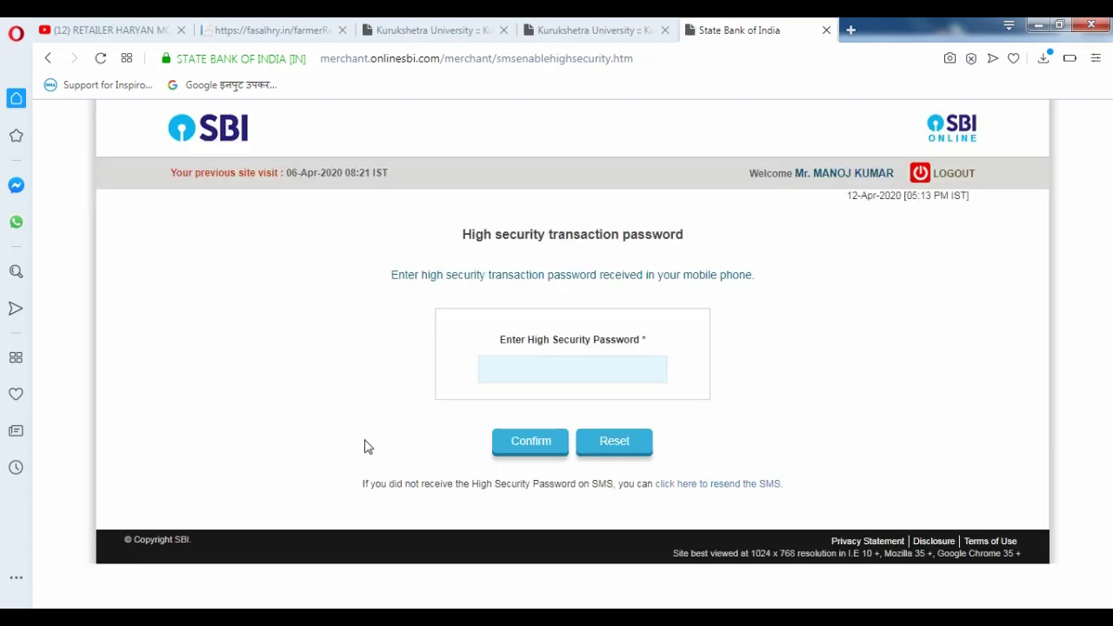
click(546, 375)
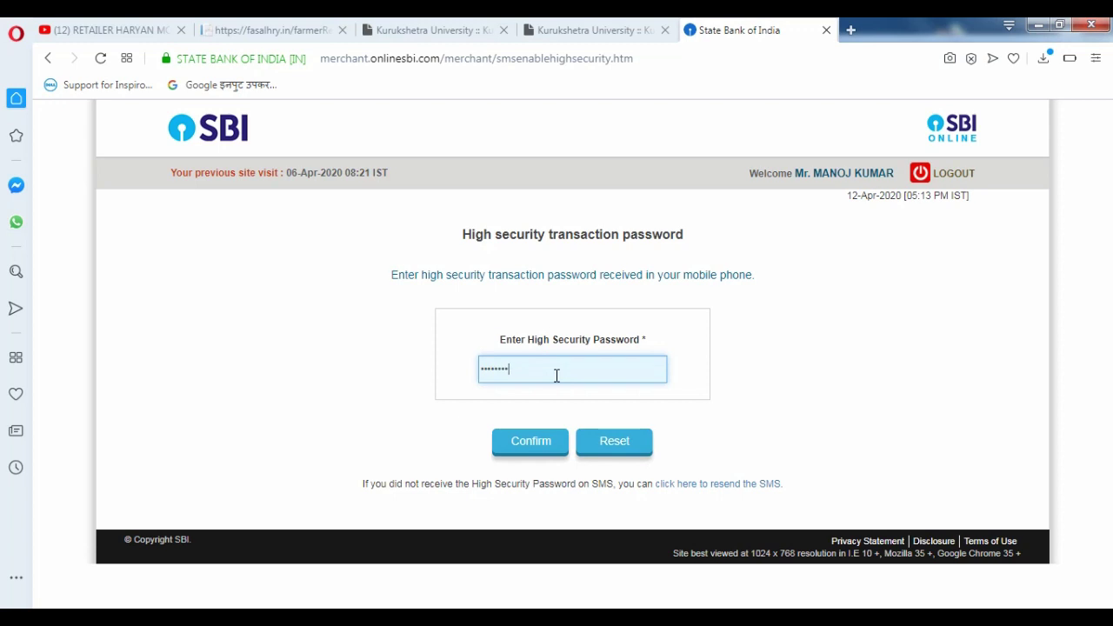
click(549, 443)
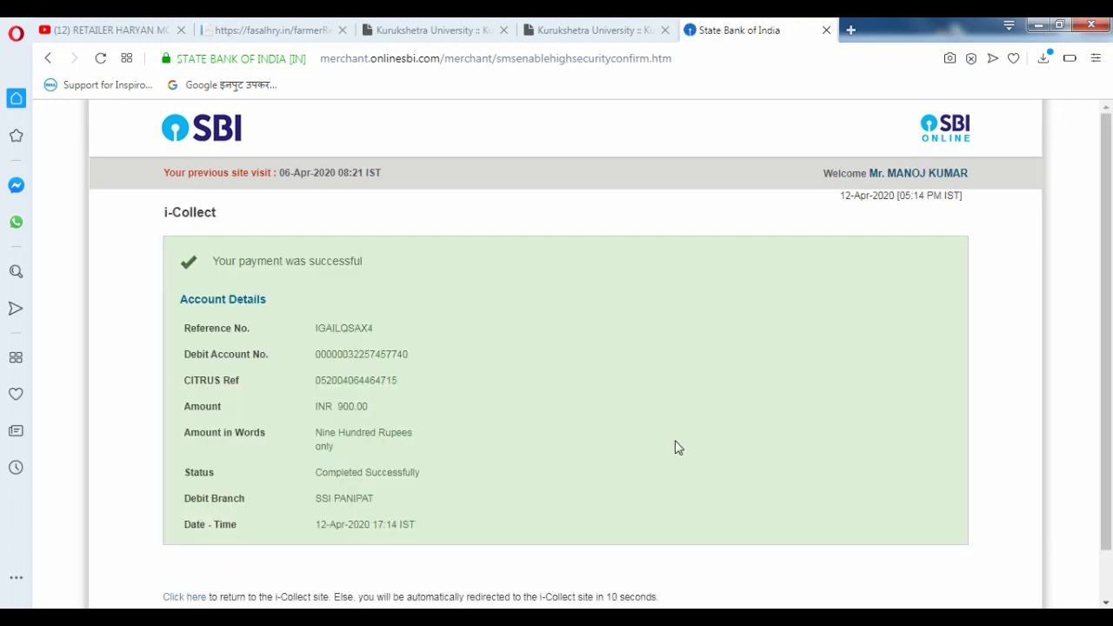
- Use the 'Click here' link on the INR 900.00 receipt to return to i-Collect
scroll(680, 453, down, 1)
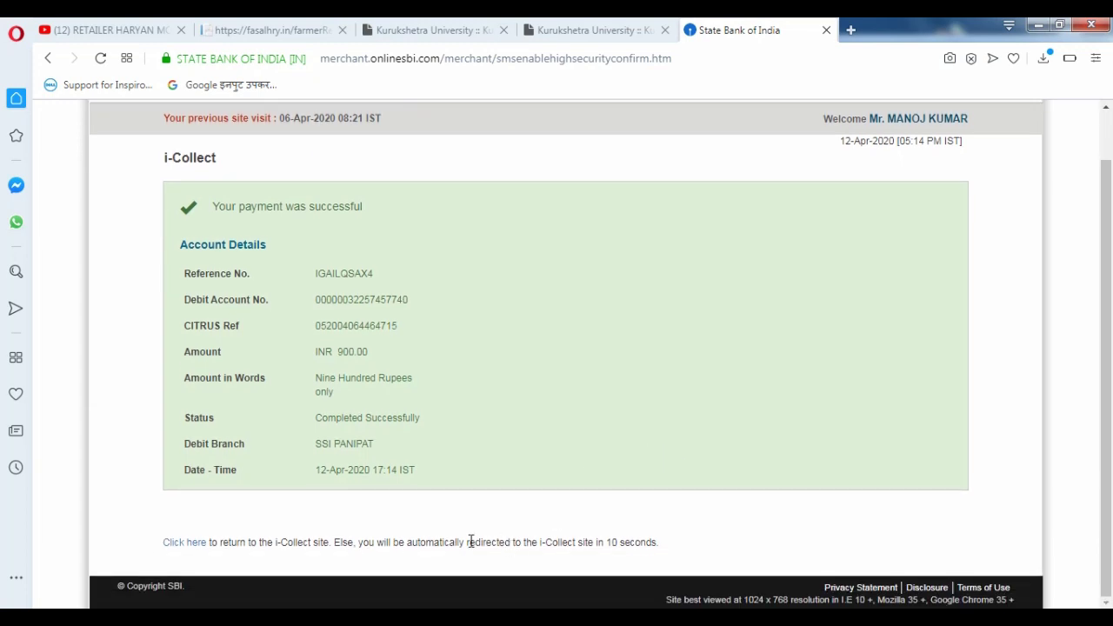
click(193, 542)
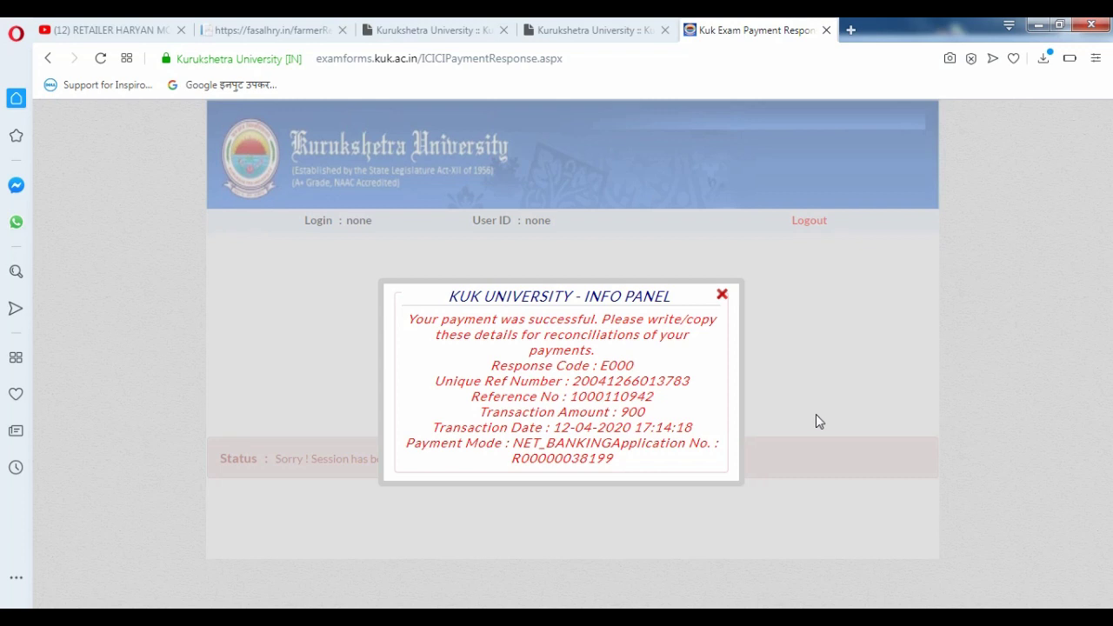
- Close the KUK University Info Panel on Payment Success and return to the home page
click(722, 294)
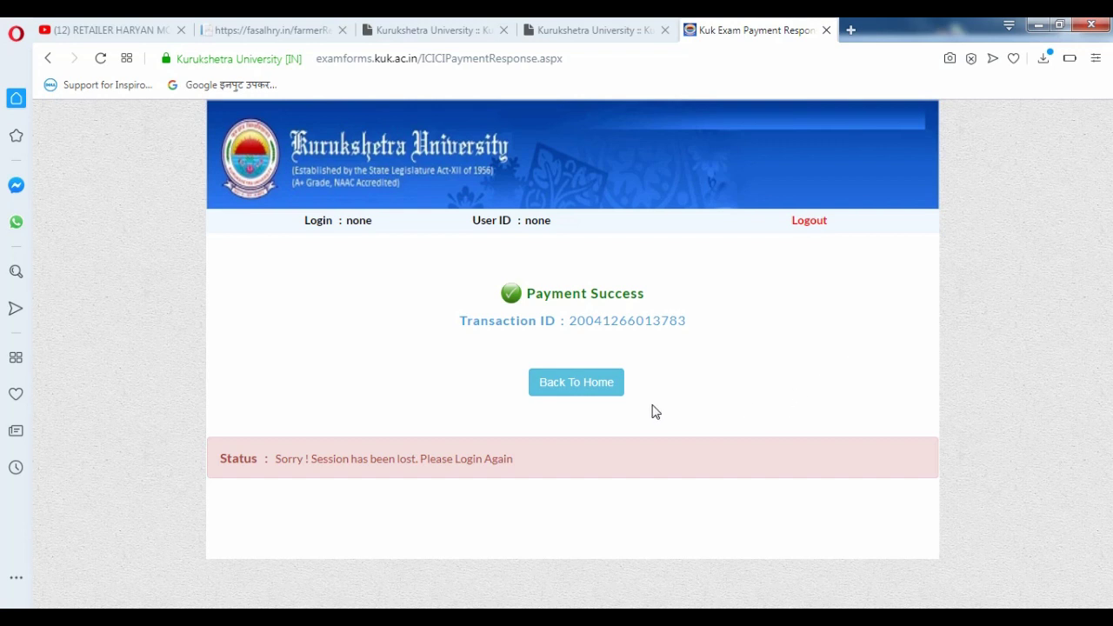
click(587, 397)
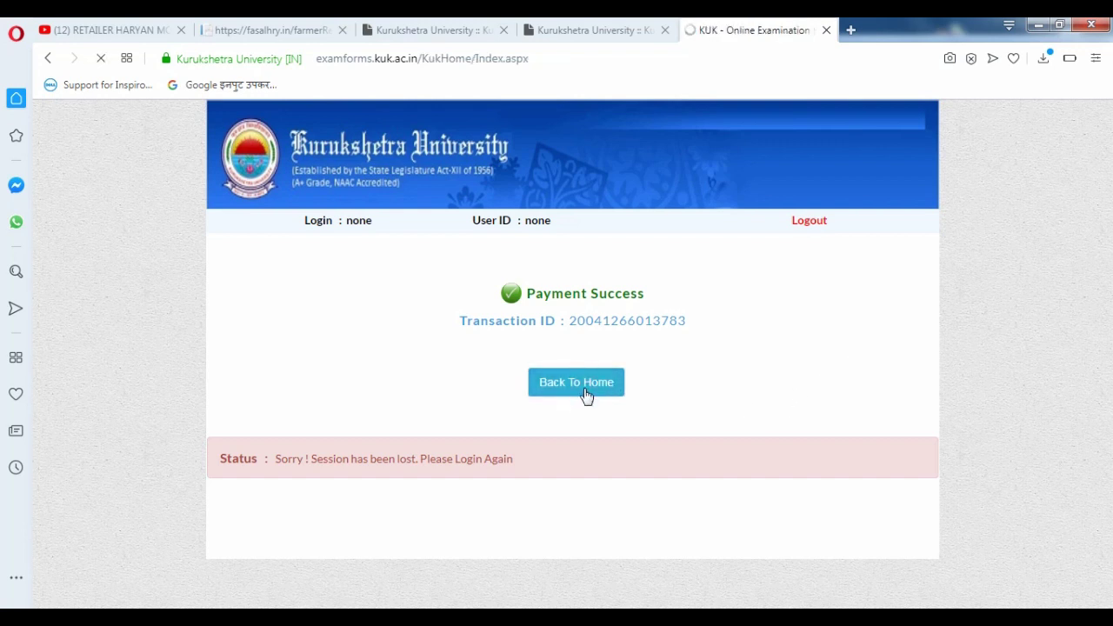